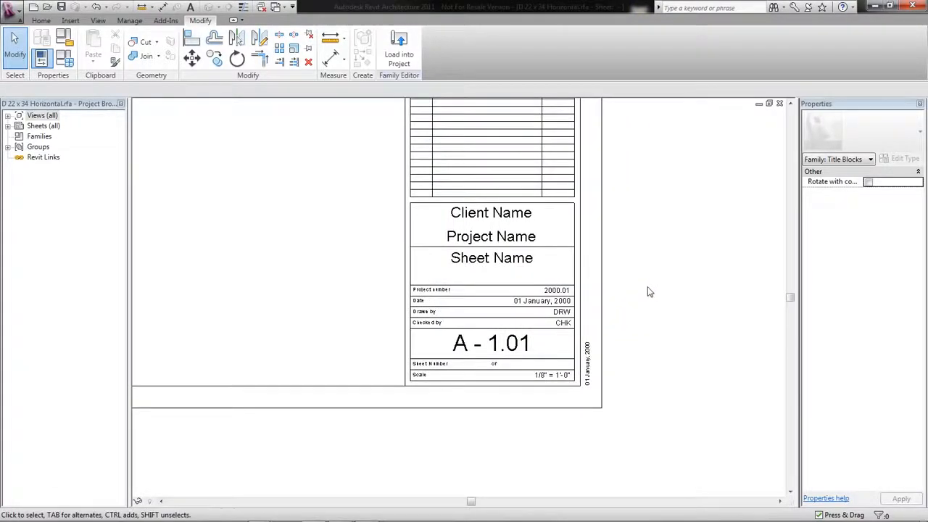
# - Place a new label in the title block's Sheet Number row, next to the word "of"
pyautogui.moveTo(650, 293); pyautogui.dragTo(639, 291, button='middle')
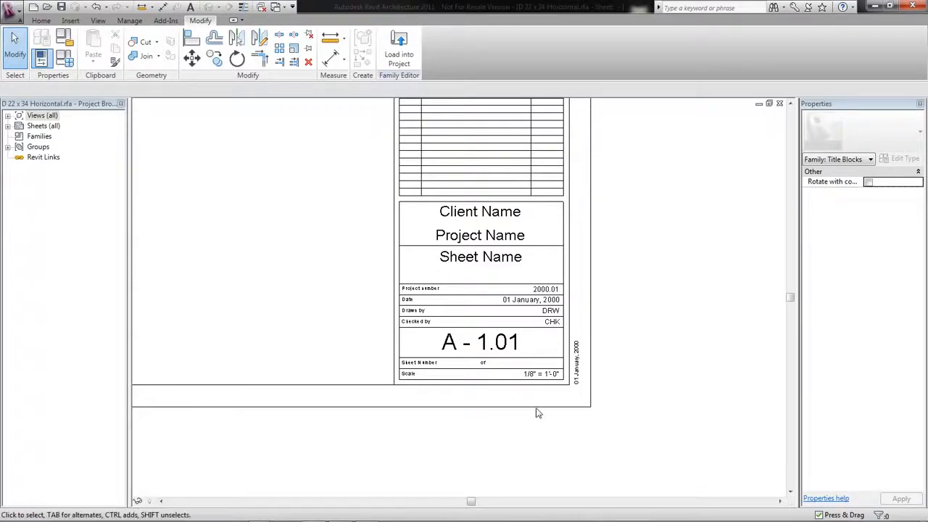
pyautogui.scroll(4, 493, 397)
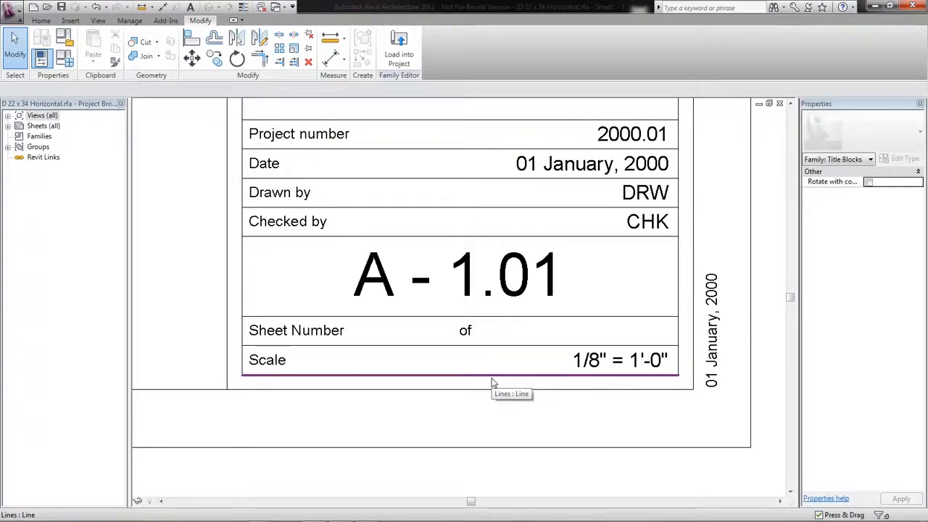
pyautogui.moveTo(390, 233); pyautogui.dragTo(393, 246, button='middle')
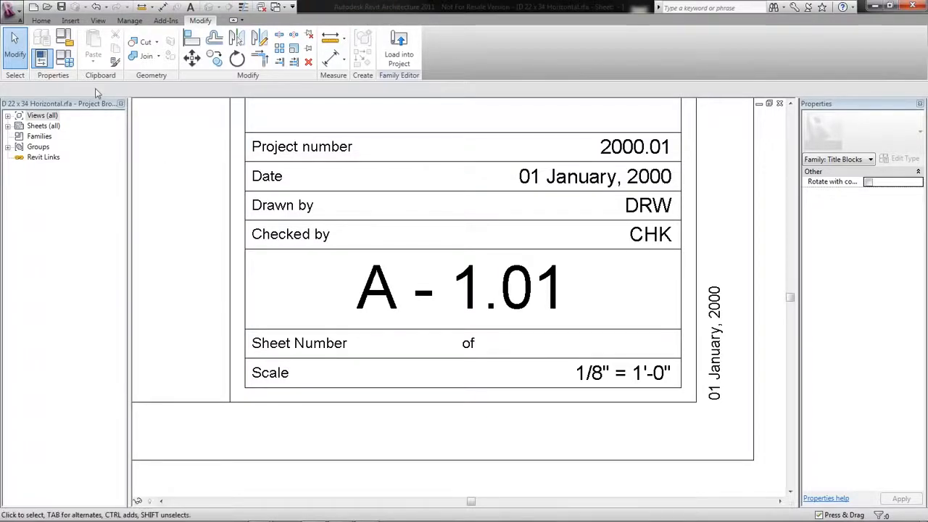
pyautogui.click(41, 20)
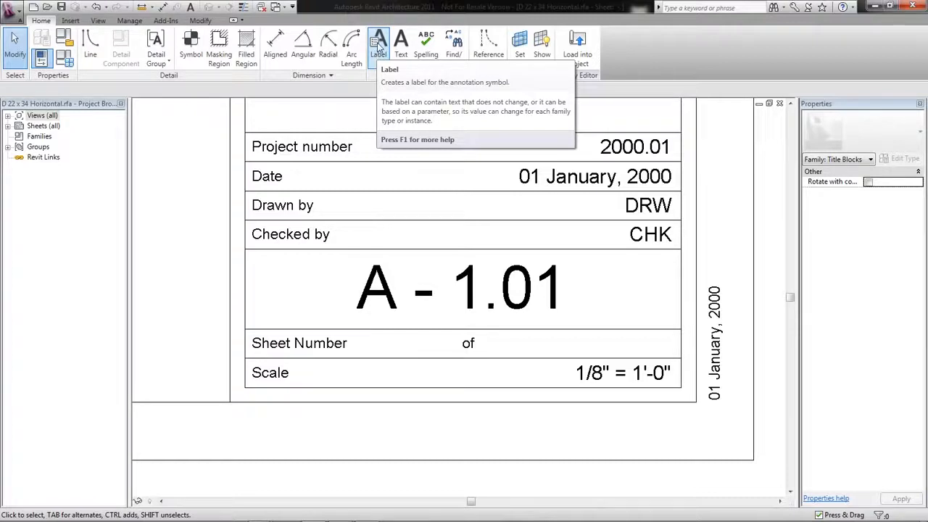
pyautogui.click(377, 46)
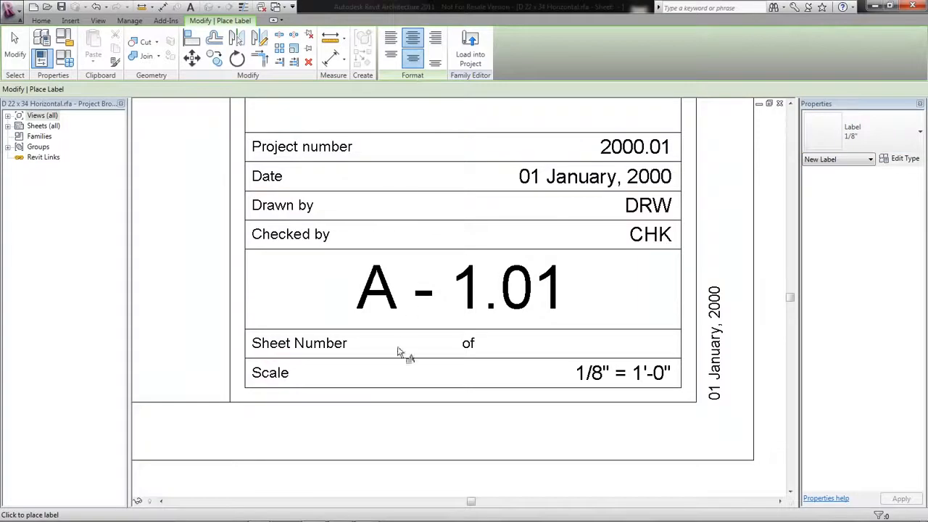
pyautogui.click(486, 349)
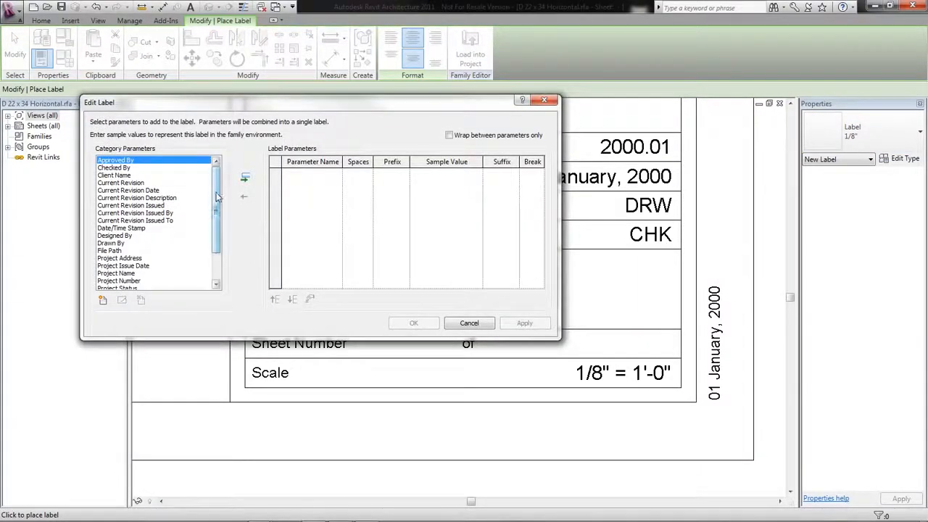
# - Start a new label parameter and create a shared parameter group named Sheets for it
pyautogui.moveTo(216, 196); pyautogui.dragTo(217, 271)
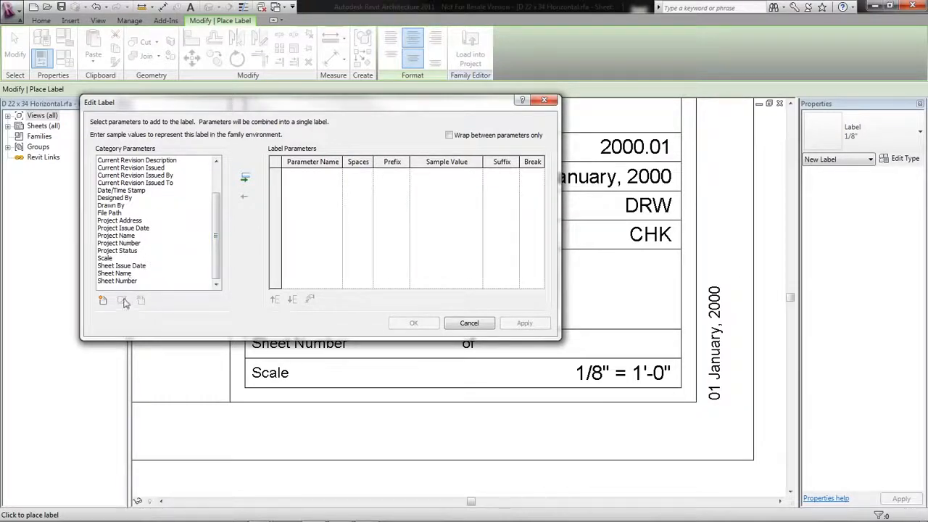
pyautogui.click(104, 301)
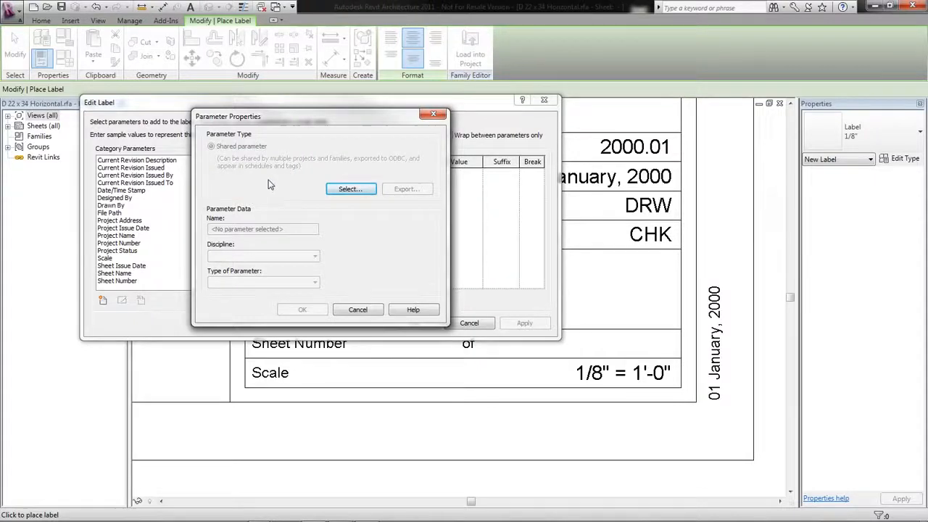
pyautogui.click(349, 189)
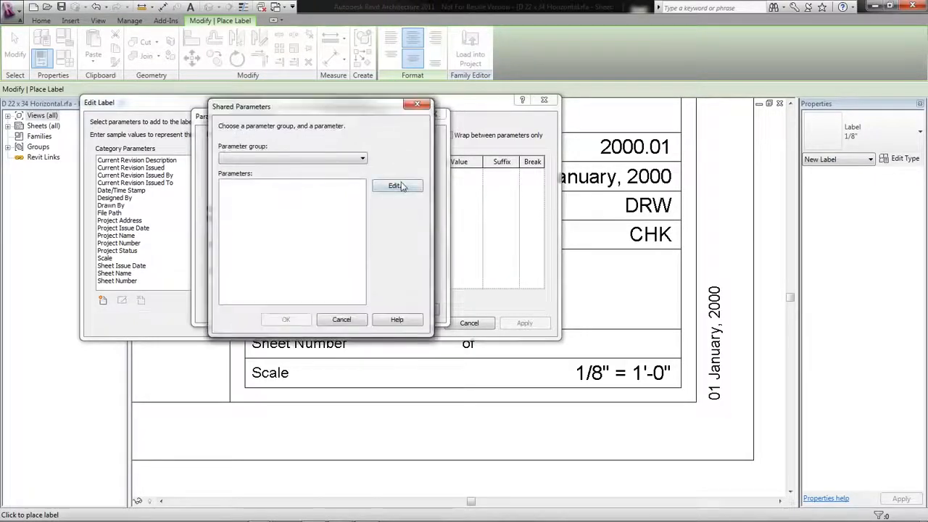
pyautogui.click(397, 186)
pyautogui.click(392, 273)
pyautogui.write('Shee')
pyautogui.click(319, 233)
# - Create a shared parameter named Sheet No. of type Number and make it available to the label
pyautogui.click(399, 192)
pyautogui.write('Sheet No')
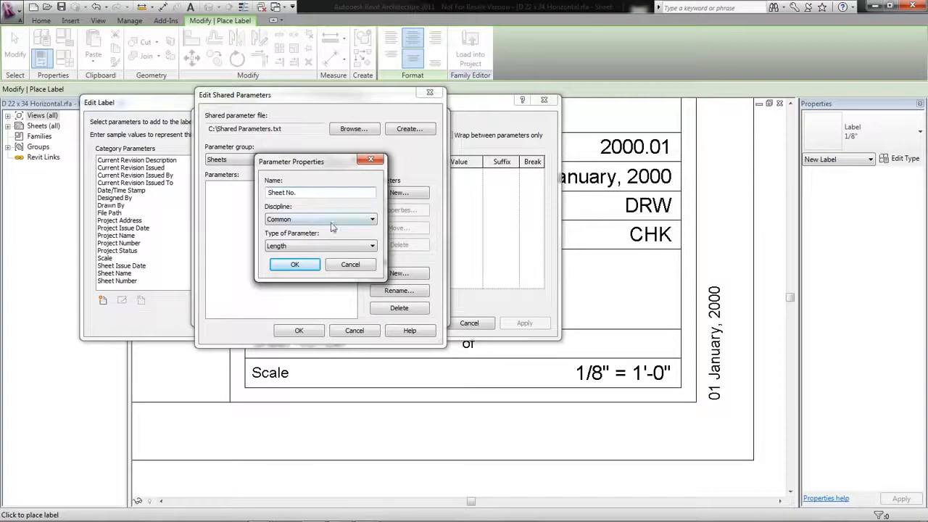
pyautogui.click(303, 247)
pyautogui.click(305, 271)
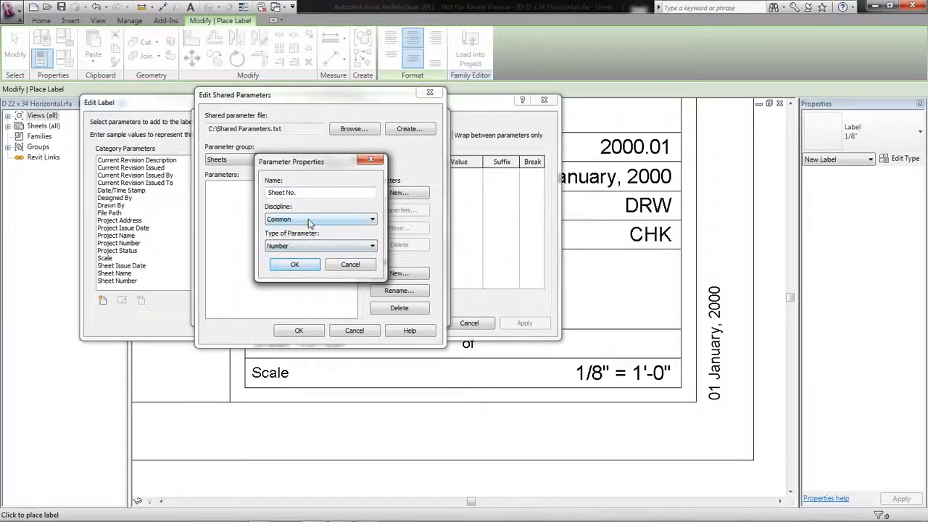
pyautogui.click(295, 264)
pyautogui.click(300, 331)
pyautogui.click(285, 317)
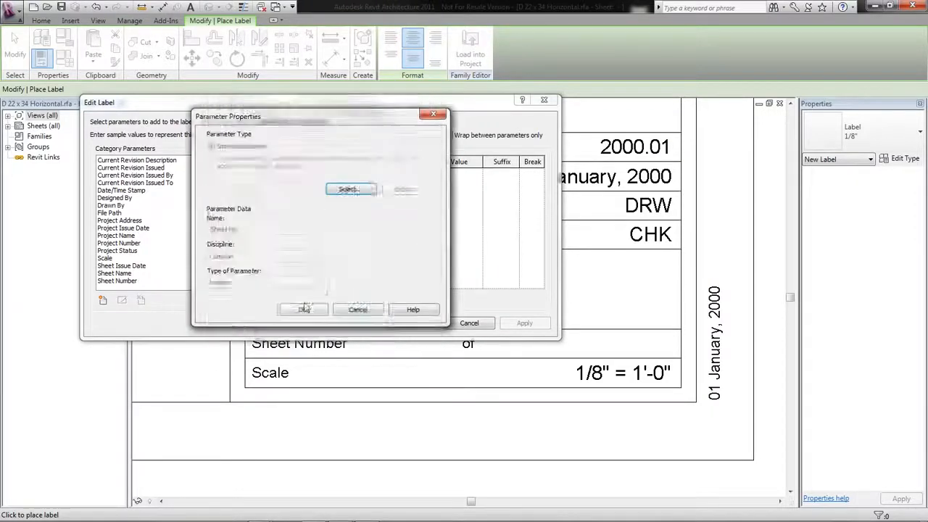
pyautogui.click(283, 310)
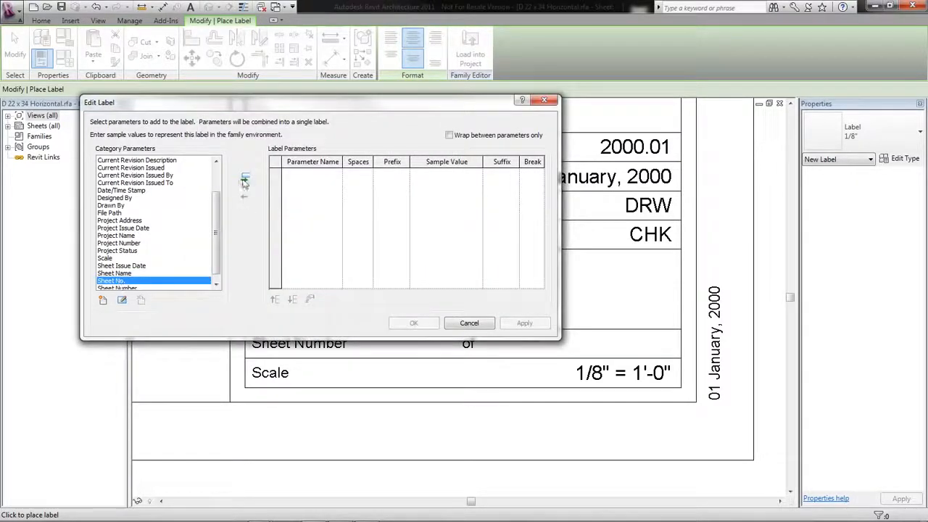
# - Add the Sheet No. parameter to the label with the sample value 01 and finish placing the label
pyautogui.click(244, 181)
pyautogui.click(457, 174)
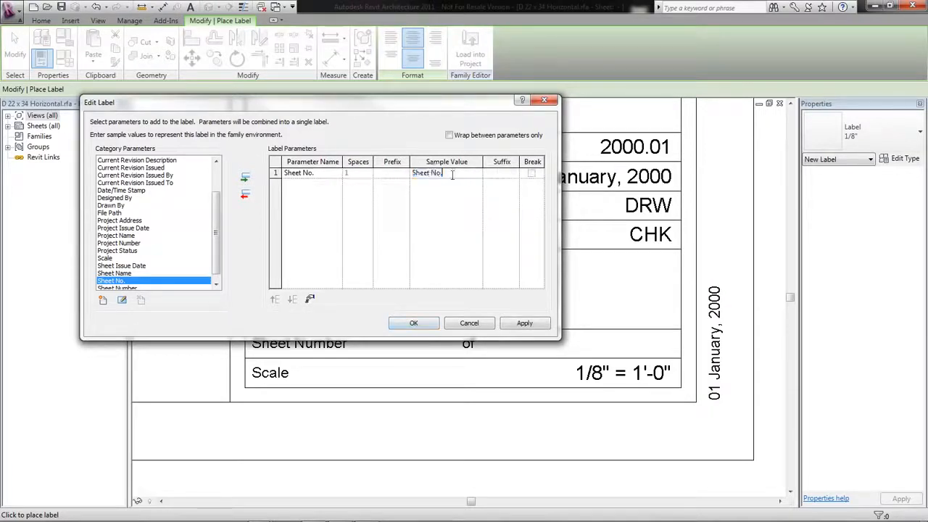
pyautogui.write('01')
pyautogui.click(414, 324)
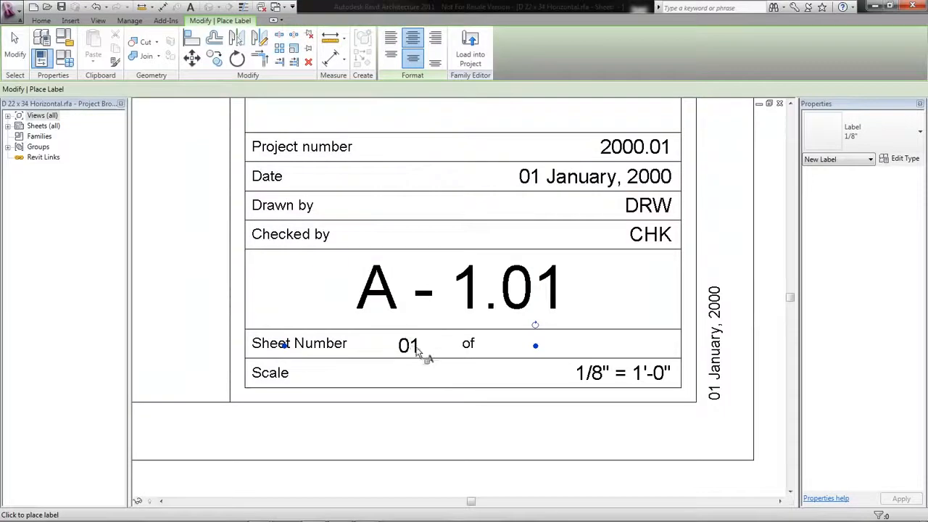
pyautogui.press('Escape')
# - Narrow the 01 label's text box and position it between "Sheet Number" and "of"
pyautogui.scroll(2, 408, 352)
pyautogui.click(408, 352)
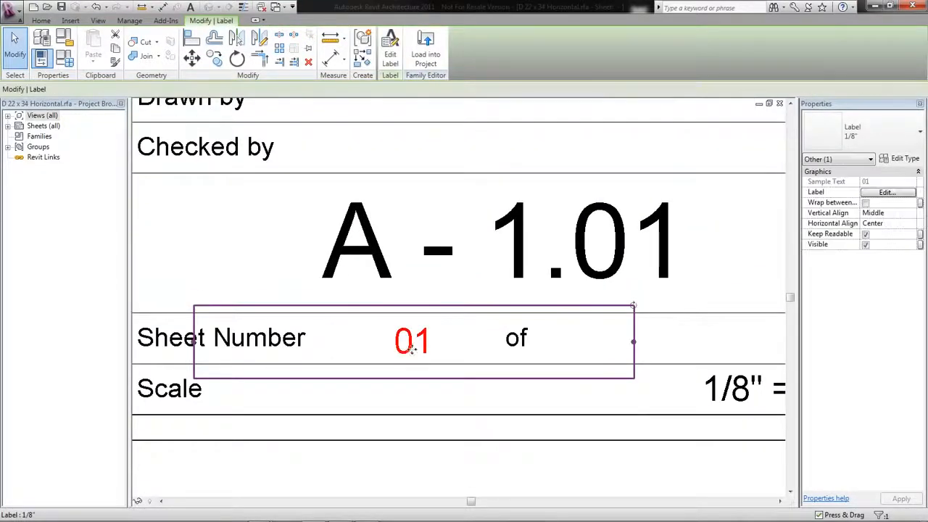
pyautogui.moveTo(633, 342); pyautogui.dragTo(479, 342)
pyautogui.moveTo(410, 342); pyautogui.dragTo(401, 342)
# - Copy the 01 label to the space after "of" in the Sheet Number row
pyautogui.scroll(-1, 477, 341)
pyautogui.scroll(-1, 478, 337)
pyautogui.moveTo(498, 332); pyautogui.dragTo(422, 334, button='middle')
pyautogui.click(214, 59)
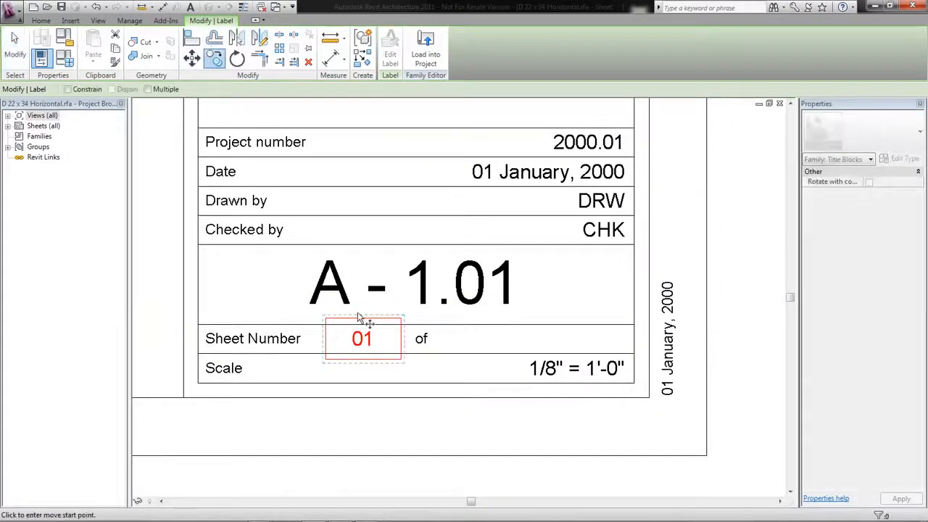
pyautogui.click(370, 342)
pyautogui.click(532, 338)
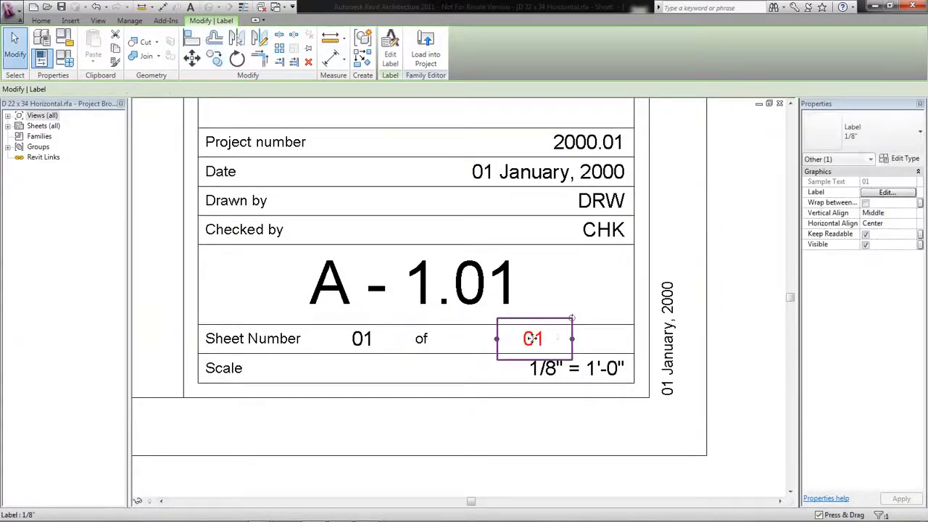
pyautogui.press('Escape')
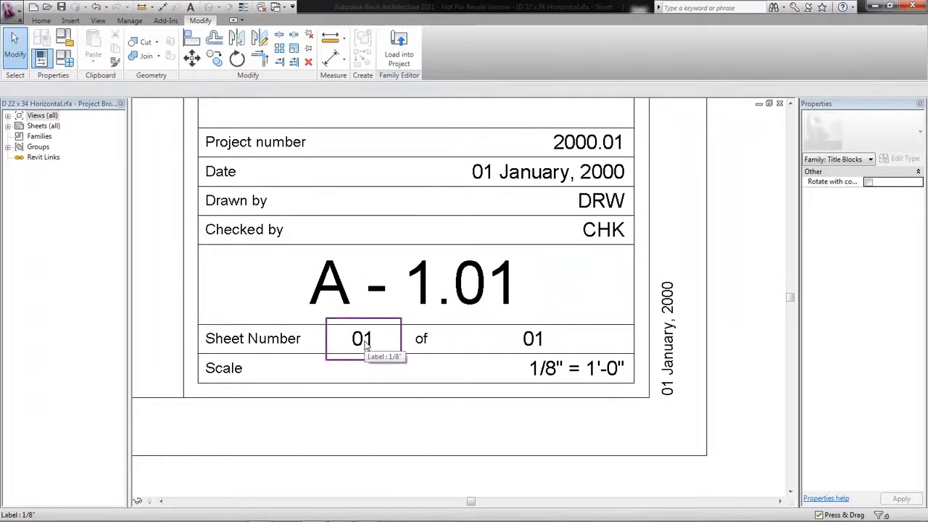
# - While editing the copied label, create a shared parameter named Total Sheets of type Number in the Sheets group
pyautogui.click(537, 341)
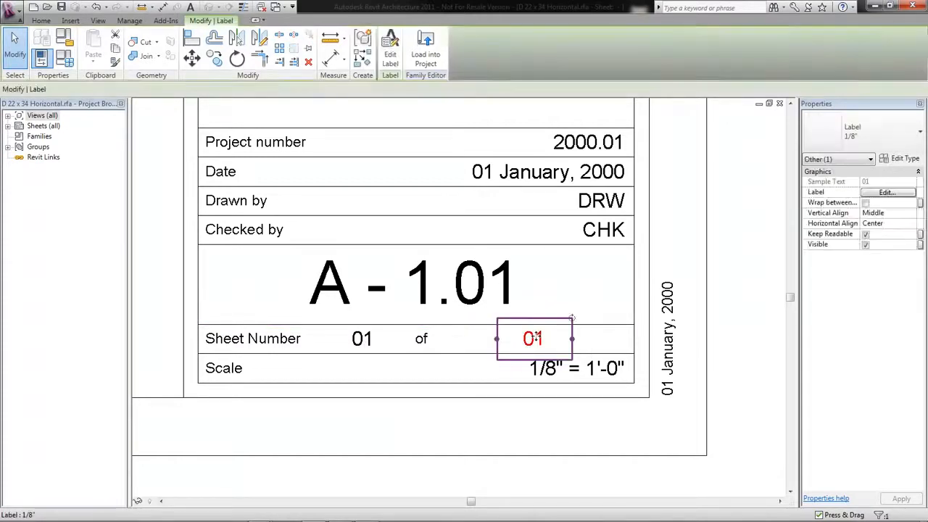
pyautogui.click(390, 57)
pyautogui.click(103, 302)
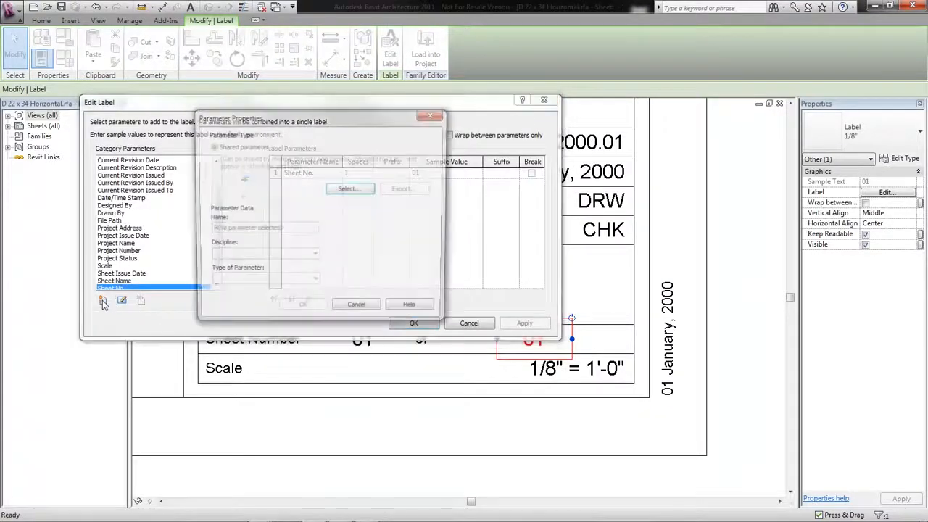
pyautogui.click(347, 189)
pyautogui.click(384, 188)
pyautogui.click(398, 193)
pyautogui.write('Total ')
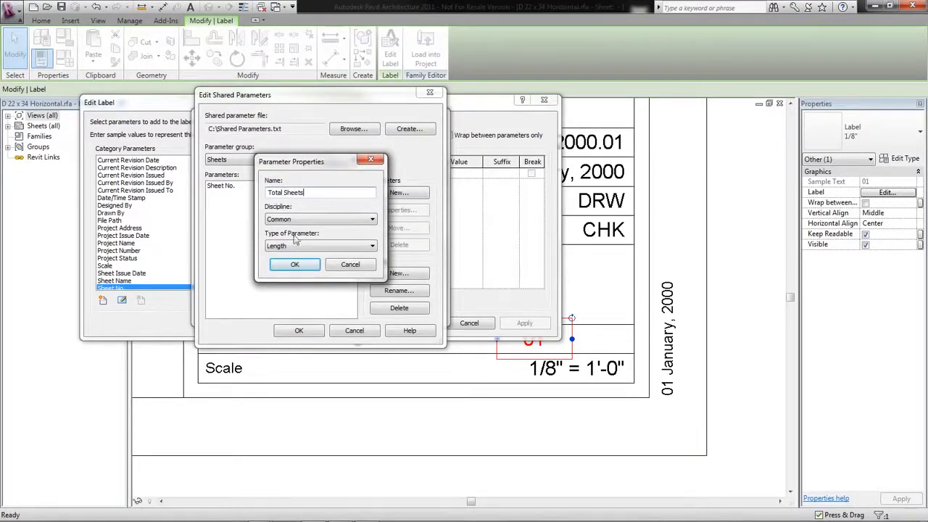
pyautogui.write('Sheets')
pyautogui.click(300, 246)
pyautogui.click(288, 270)
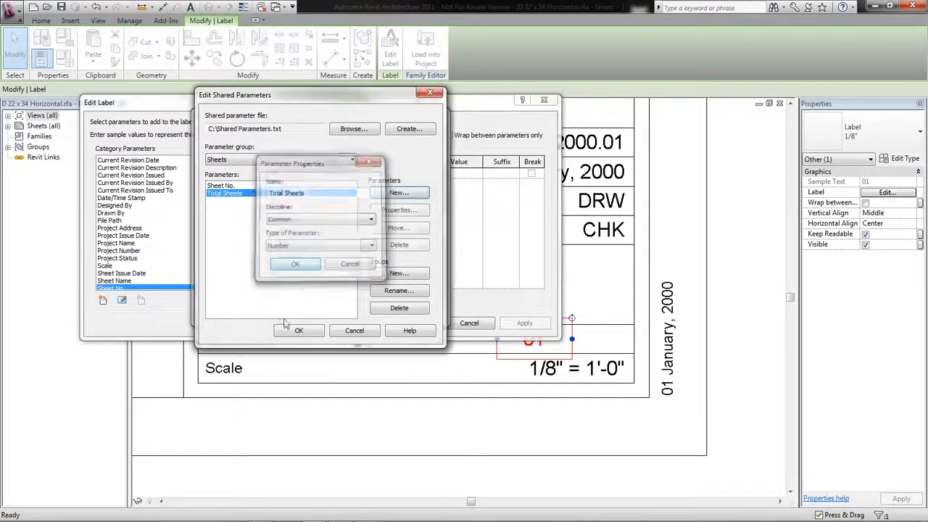
pyautogui.click(298, 329)
pyautogui.click(293, 323)
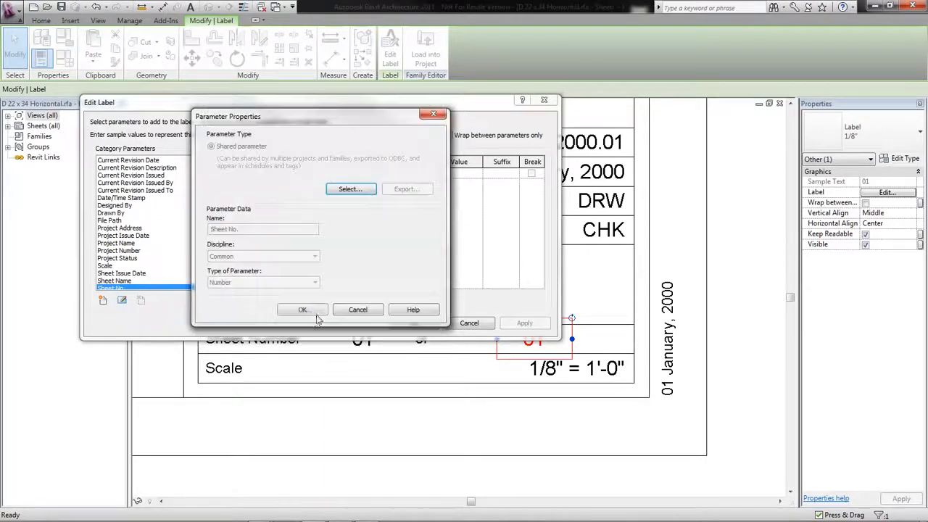
pyautogui.click(301, 307)
pyautogui.click(417, 326)
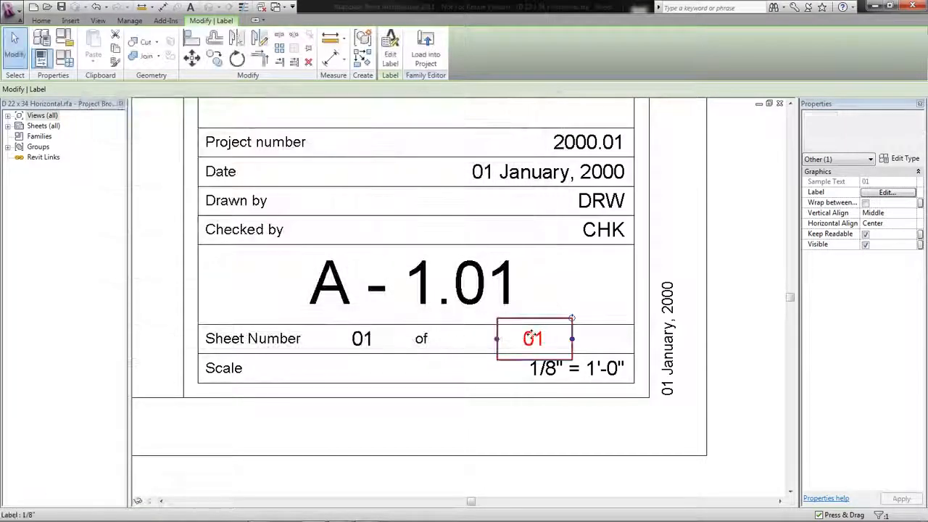
# - Edit the copied label after "of" and remove the Sheet No. parameter from it
pyautogui.click(390, 55)
pyautogui.click(288, 176)
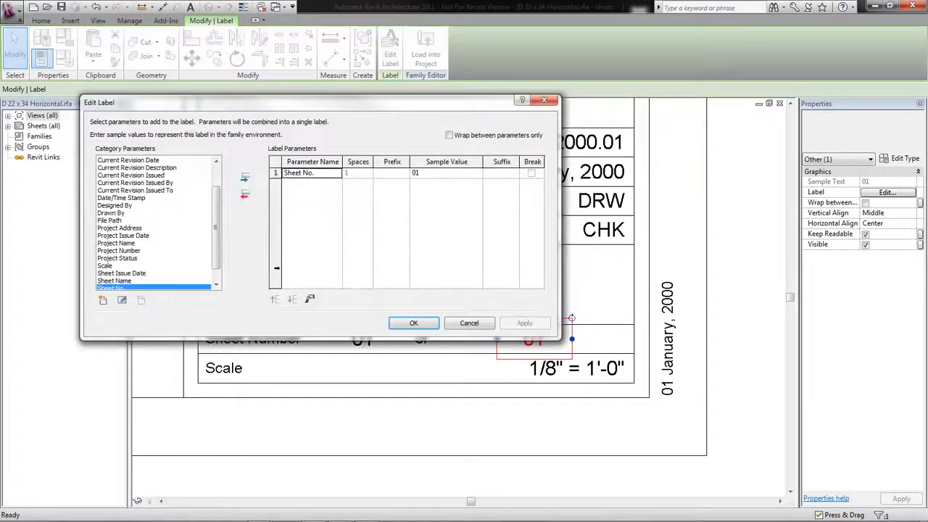
pyautogui.click(246, 197)
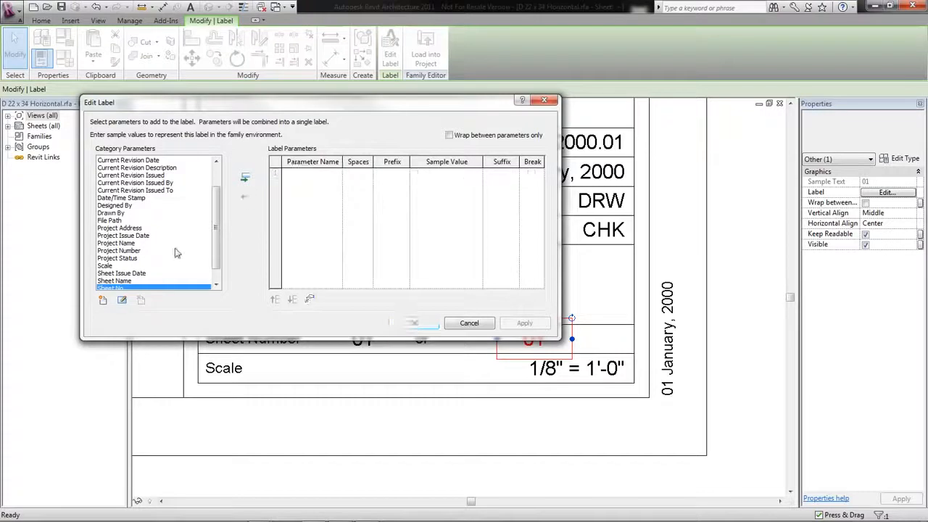
# - Bring in the Total Sheets shared parameter and assign it to the copied label
pyautogui.click(103, 301)
pyautogui.click(337, 190)
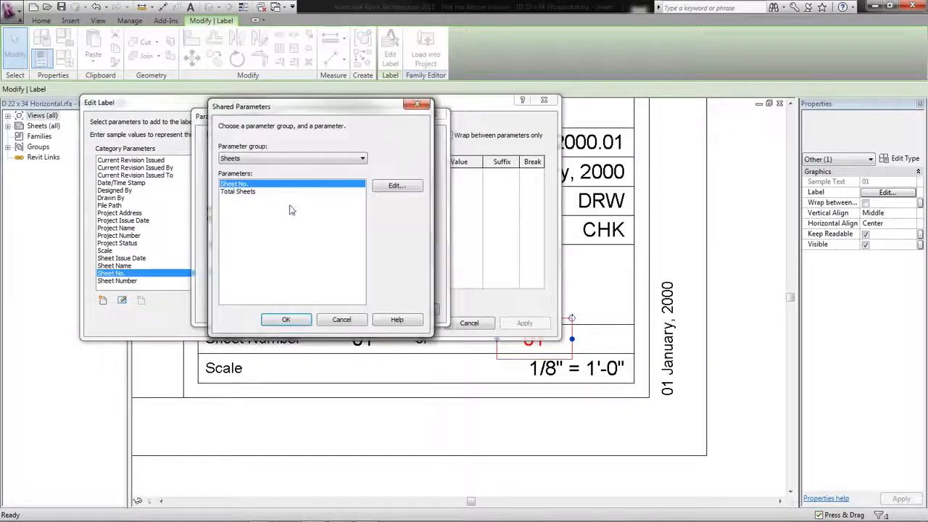
pyautogui.click(280, 192)
pyautogui.click(286, 319)
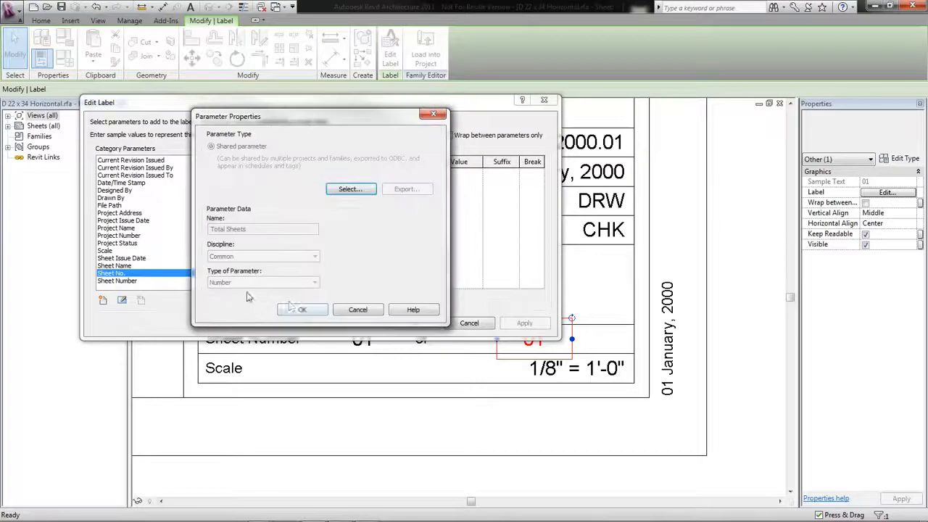
pyautogui.click(303, 310)
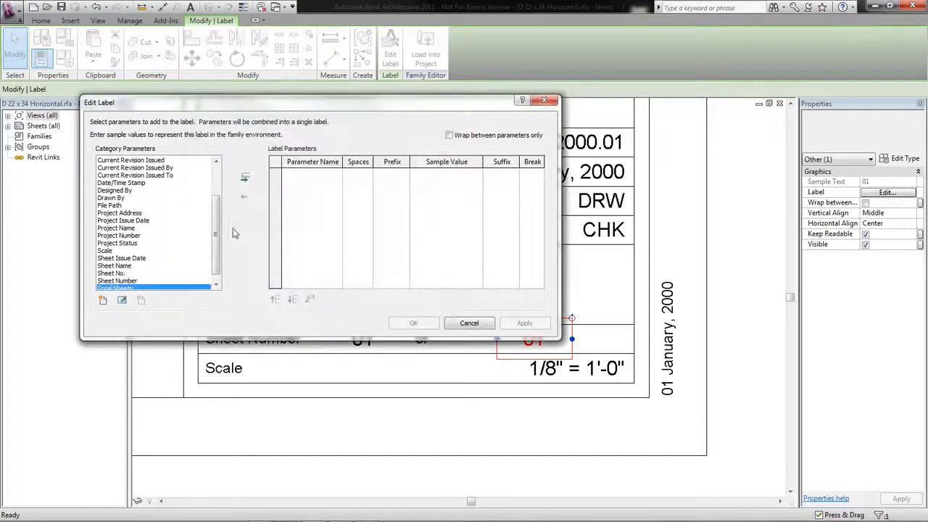
pyautogui.click(247, 180)
pyautogui.click(413, 322)
# - Widen the Total Sheets label's text box and set its sample value to 100
pyautogui.moveTo(573, 339); pyautogui.dragTo(598, 339)
pyautogui.click(390, 49)
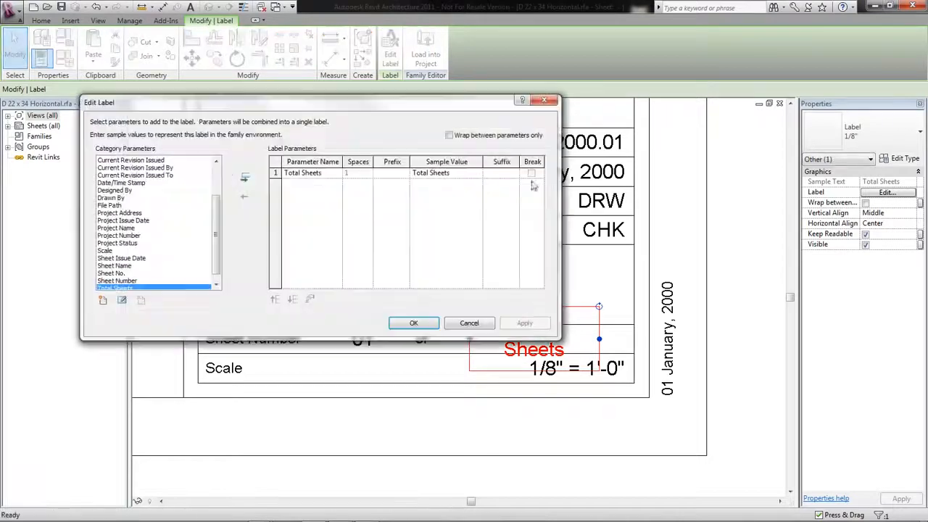
pyautogui.click(447, 173)
pyautogui.write('100')
pyautogui.click(429, 327)
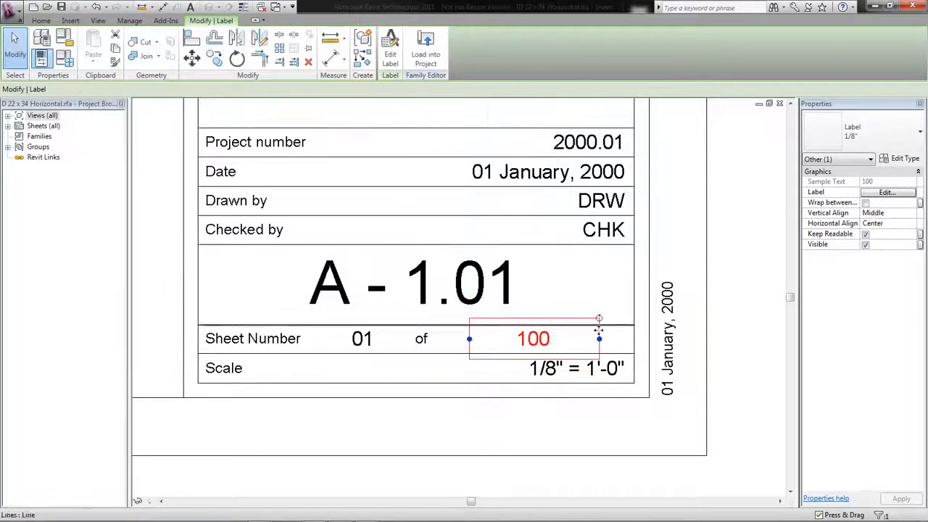
pyautogui.click(581, 312)
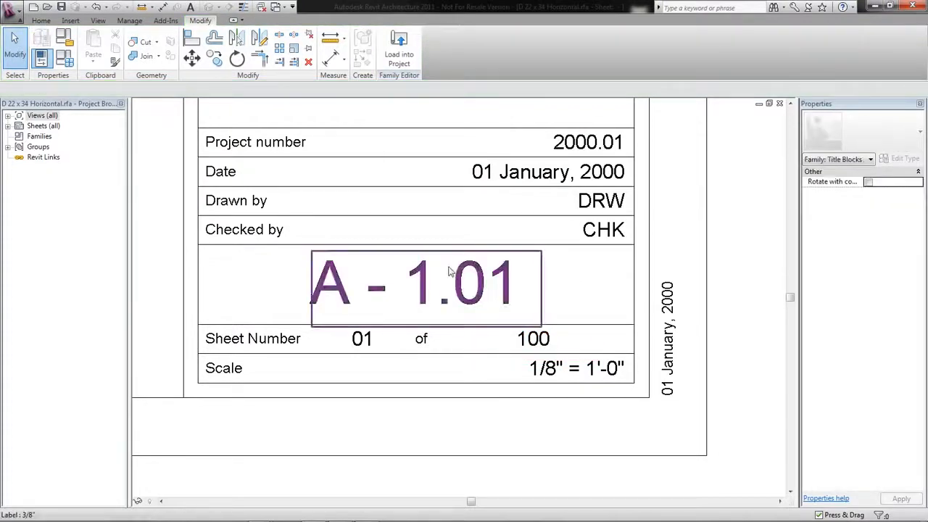
# - Load the title block family into the project, overwriting the existing version and its parameter values, and check the block on sheet A101
pyautogui.scroll(-2, 561, 274)
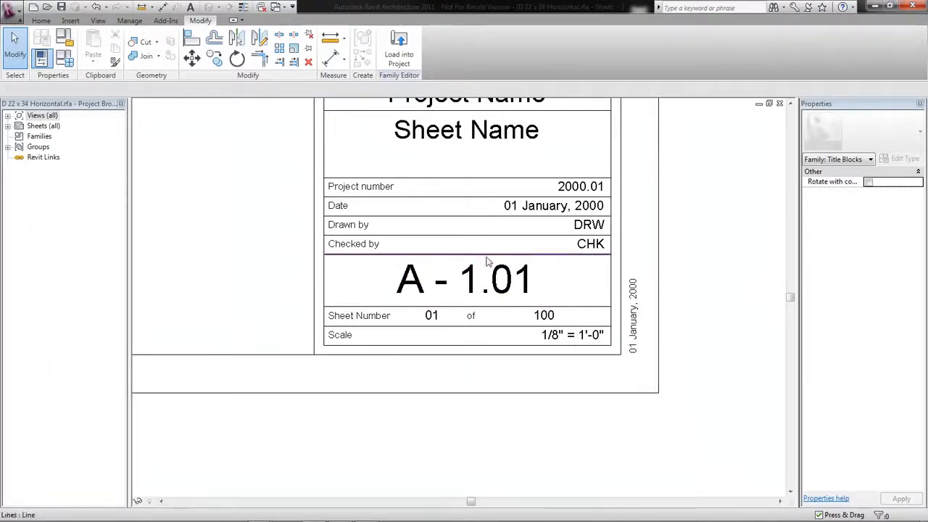
pyautogui.click(399, 58)
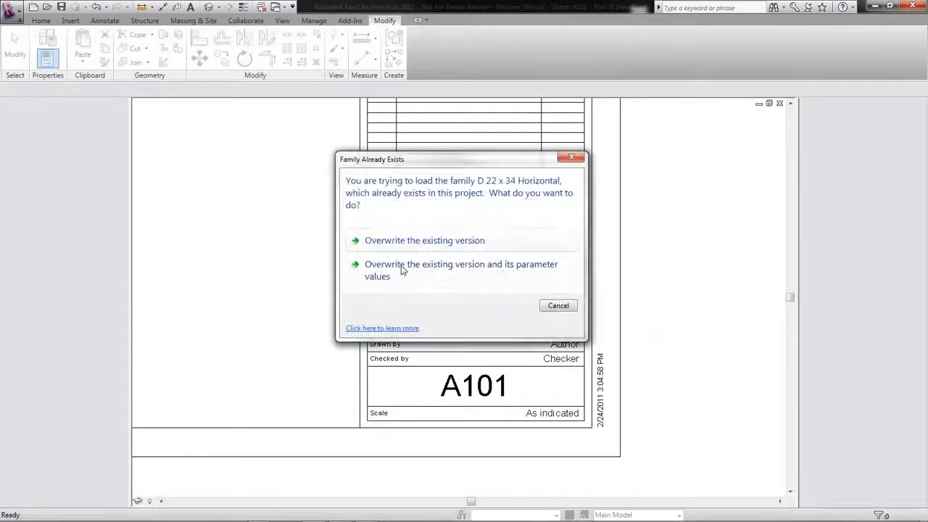
pyautogui.click(401, 268)
pyautogui.scroll(3, 501, 434)
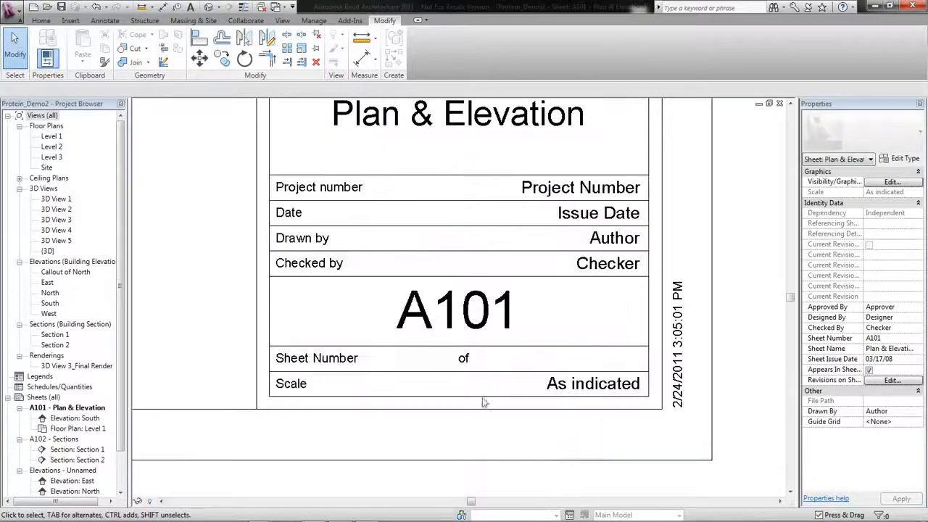
pyautogui.click(468, 409)
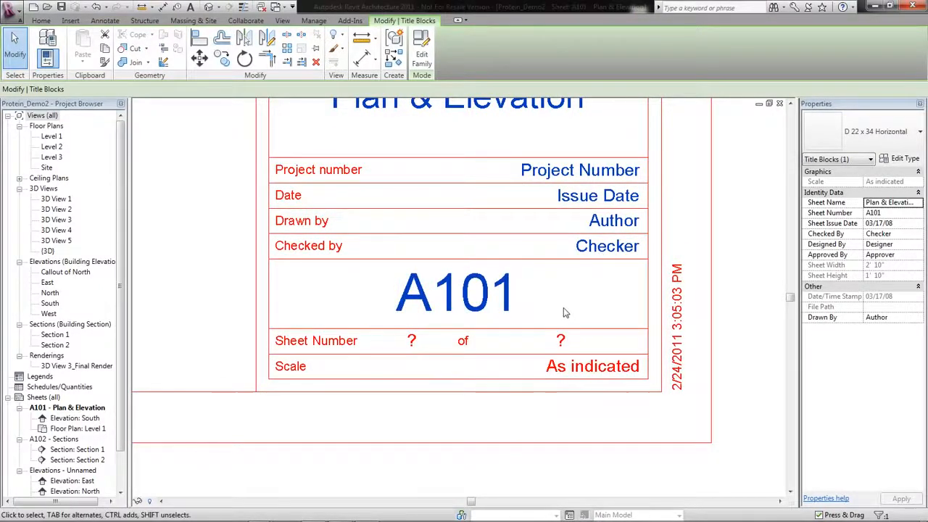
pyautogui.press('Escape')
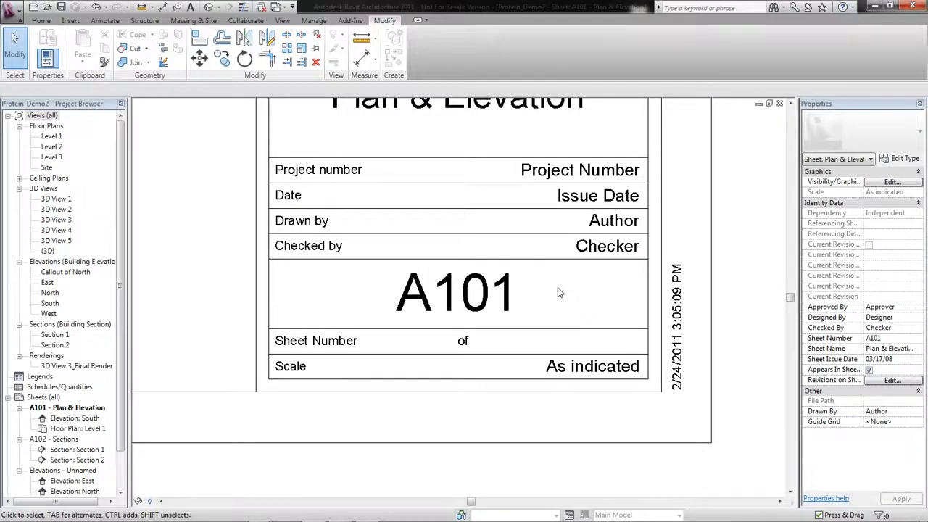
# - Add the shared parameter Sheet No. to the project as an instance parameter for the Sheets category
pyautogui.click(317, 21)
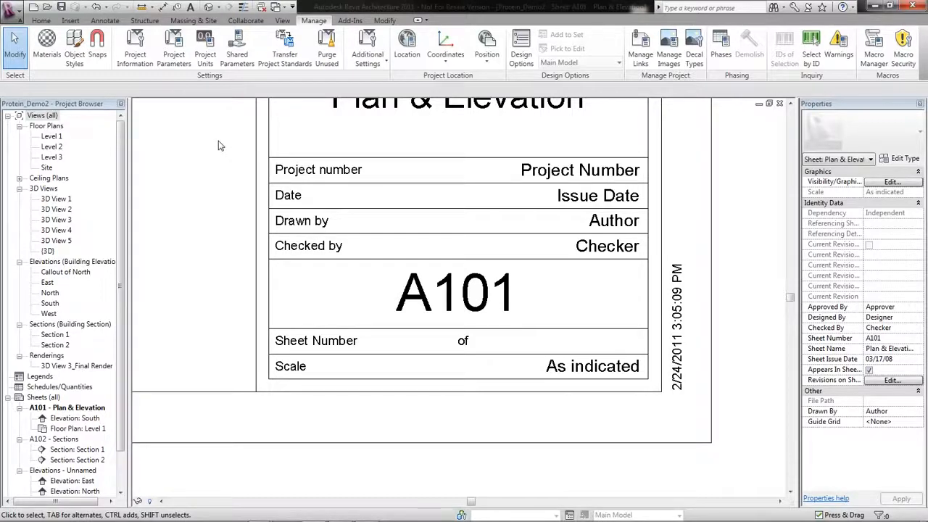
pyautogui.click(174, 52)
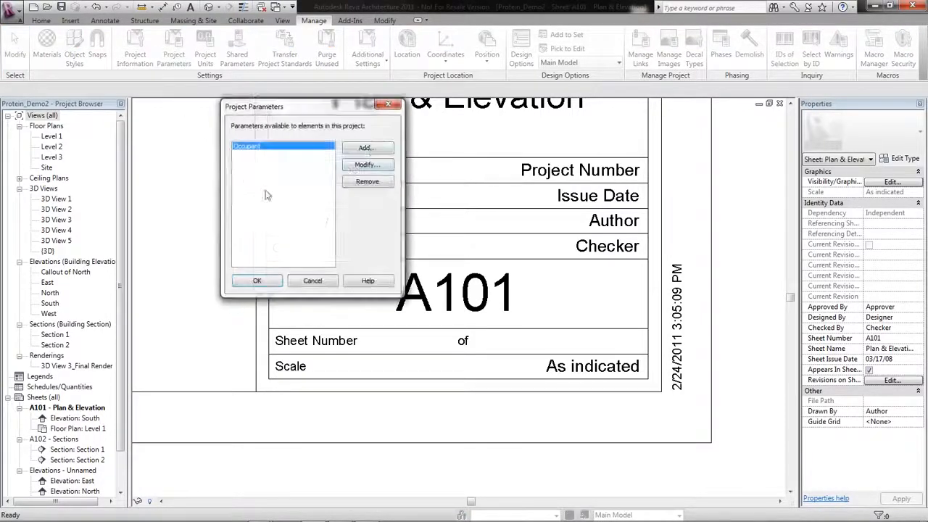
pyautogui.click(367, 149)
pyautogui.click(143, 135)
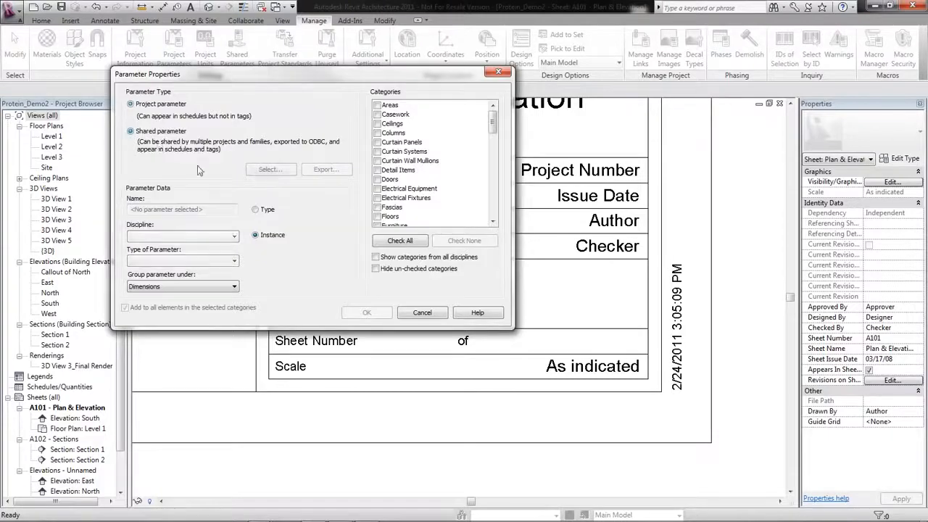
pyautogui.click(270, 169)
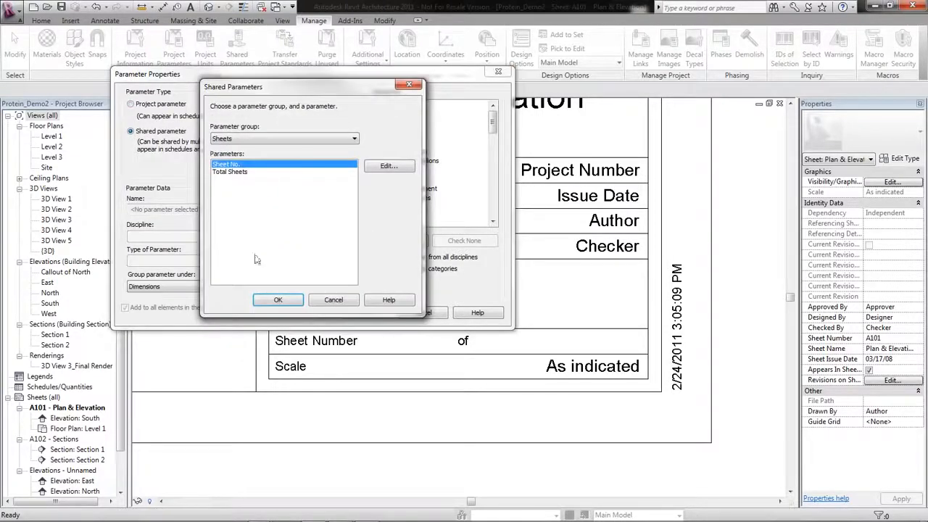
pyautogui.click(275, 300)
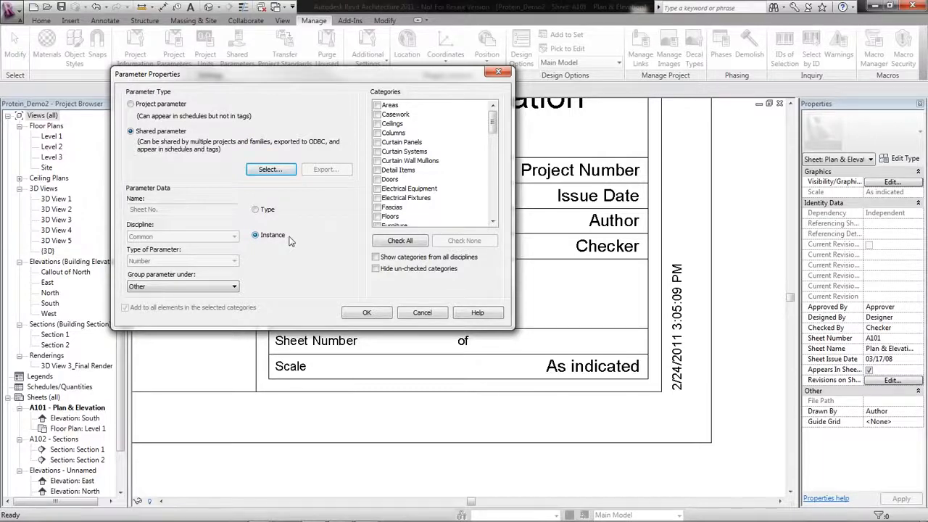
pyautogui.moveTo(492, 129); pyautogui.dragTo(493, 196)
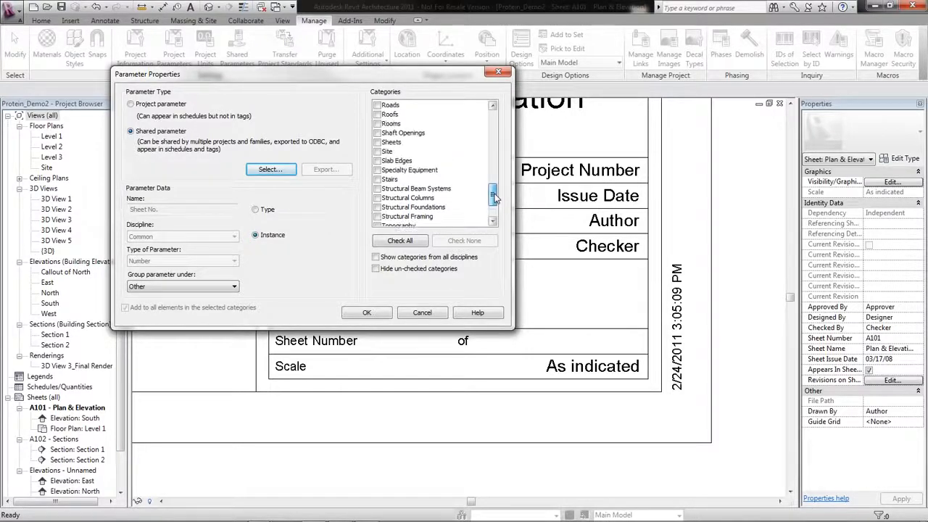
pyautogui.click(391, 151)
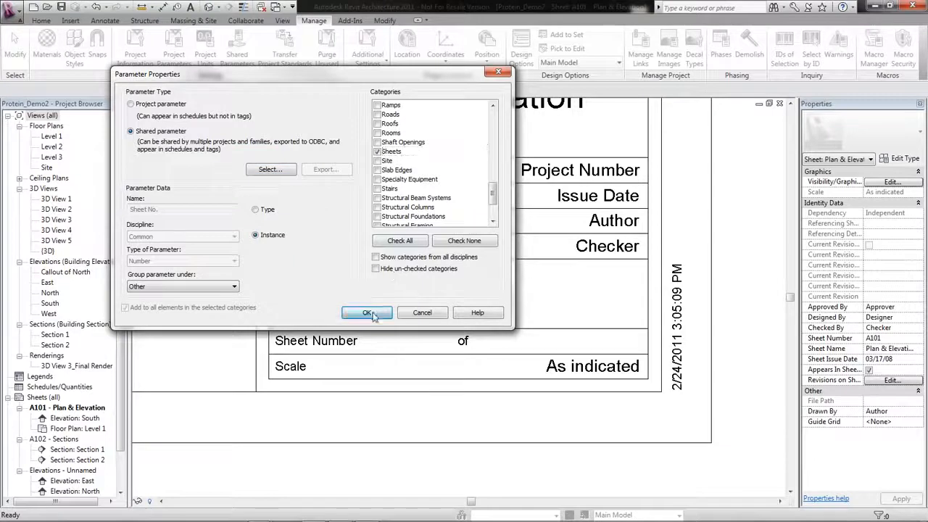
pyautogui.click(367, 312)
pyautogui.click(256, 281)
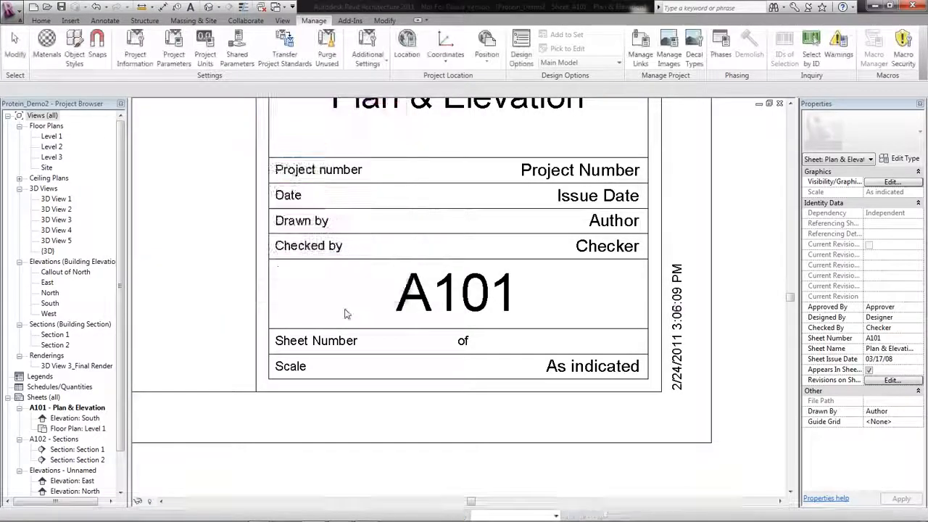
# - Set the Sheet No. value in sheet A101's title block to 1
pyautogui.click(452, 308)
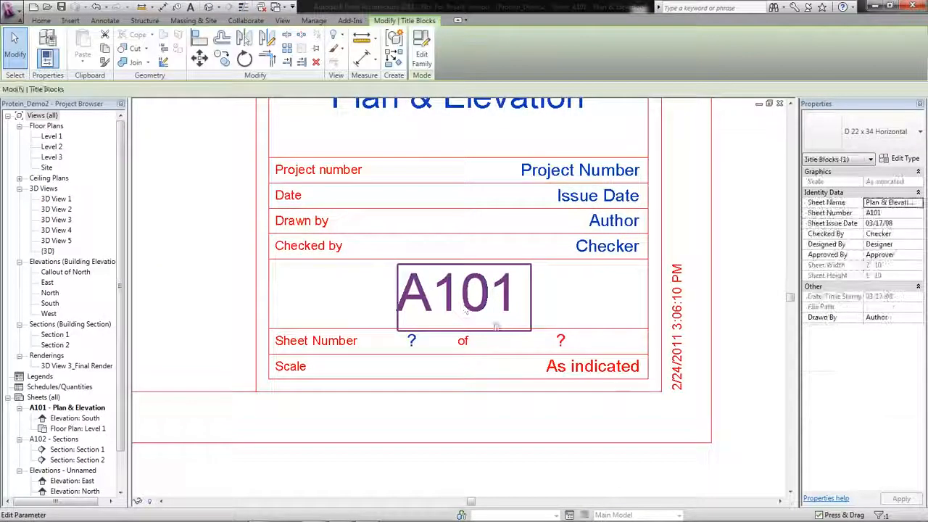
pyautogui.click(412, 340)
pyautogui.write('1')
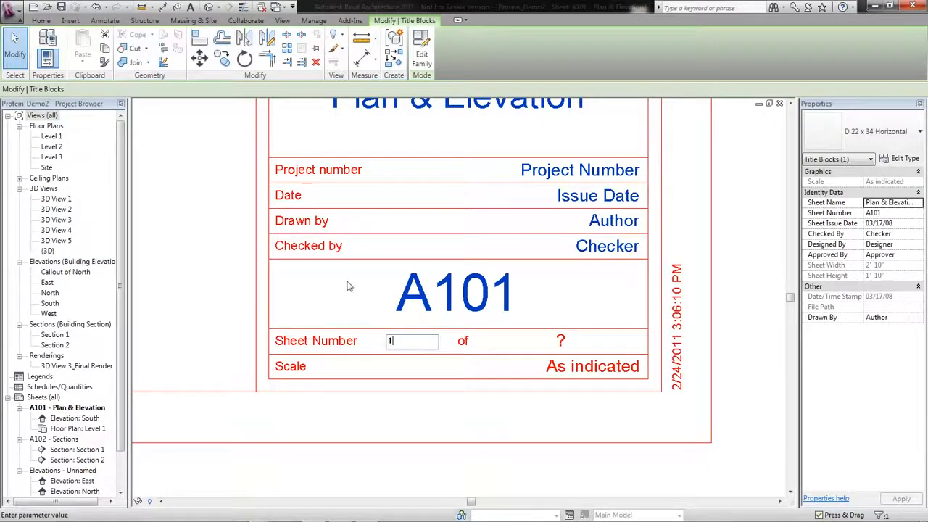
pyautogui.click(336, 285)
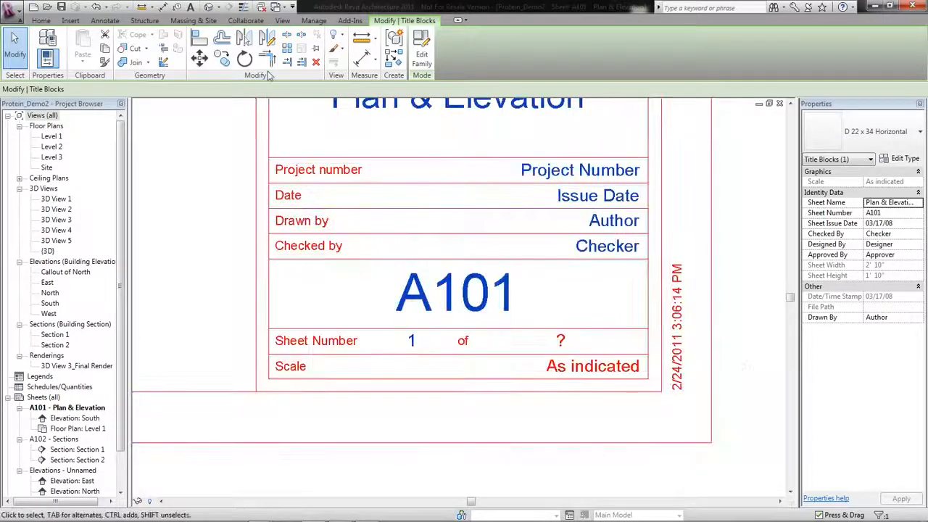
# - Start a new project parameter based on the shared parameter Total Sheets
pyautogui.click(314, 20)
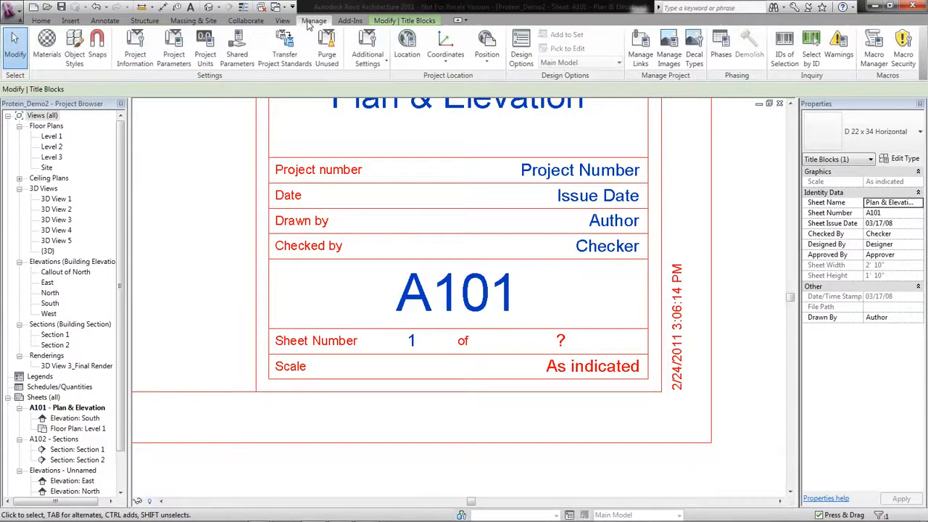
pyautogui.click(174, 49)
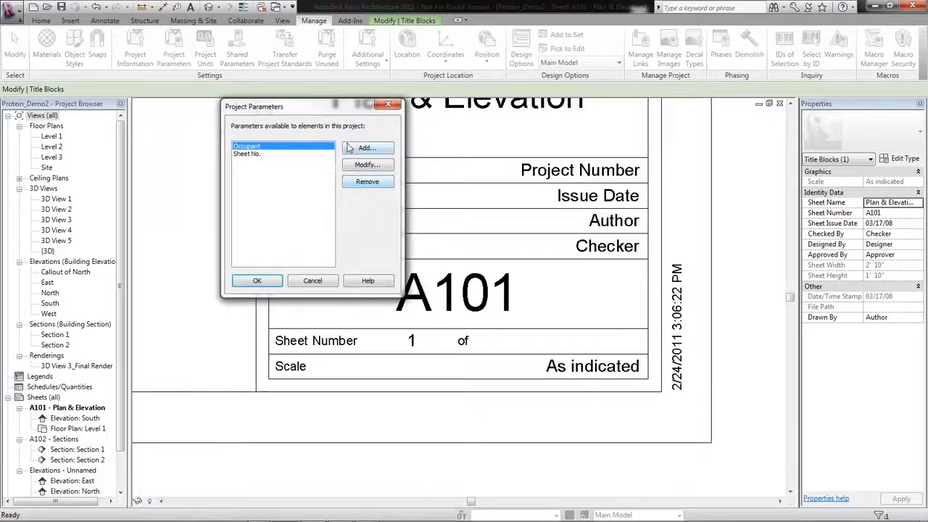
pyautogui.click(364, 147)
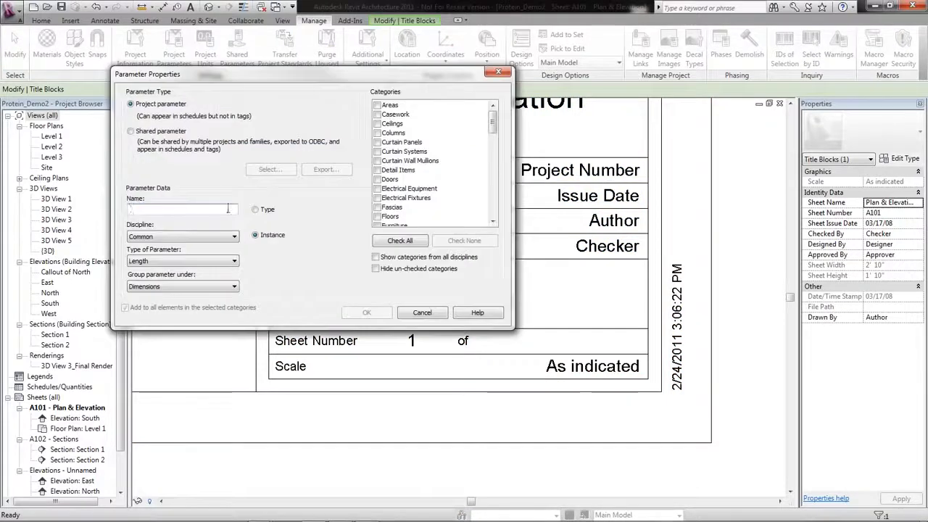
pyautogui.click(162, 131)
pyautogui.click(269, 169)
pyautogui.click(236, 173)
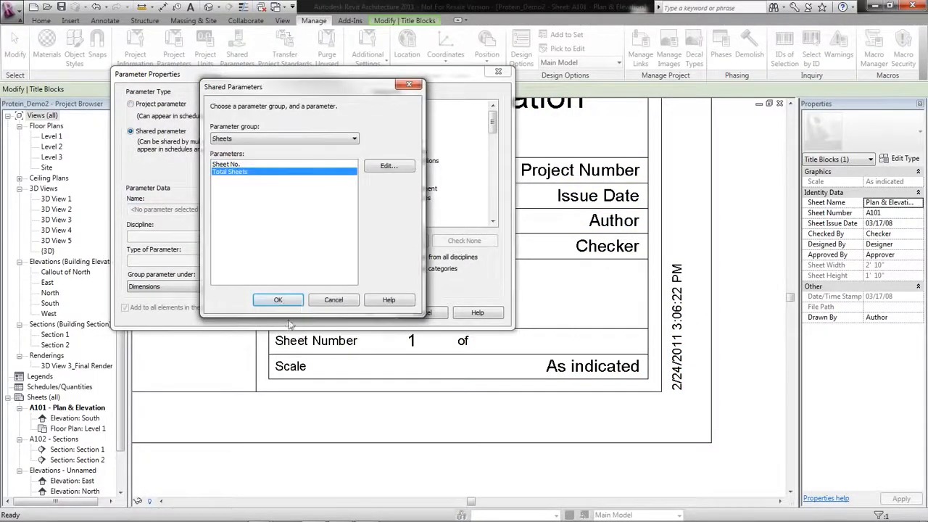
pyautogui.click(277, 301)
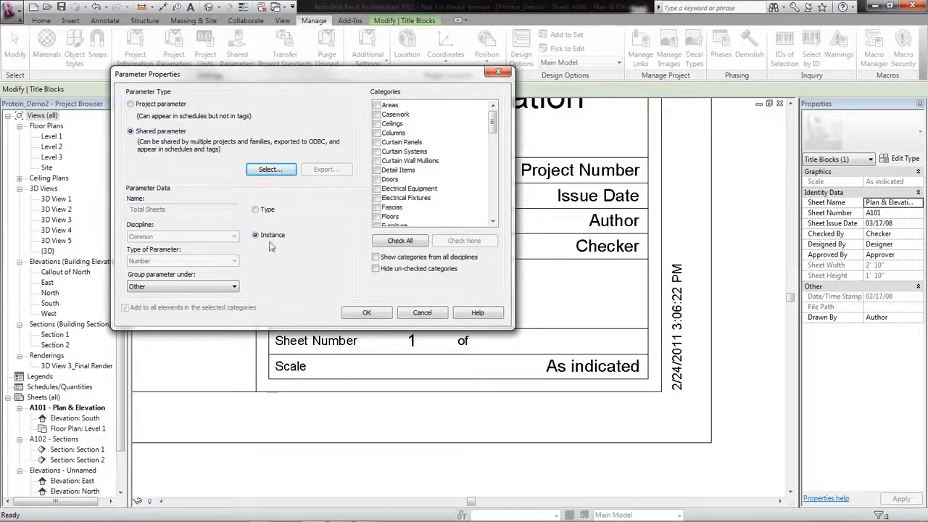
# - Make Total Sheets an instance parameter, assign it to the Project Information category and accept the project parameters
pyautogui.click(254, 210)
pyautogui.moveTo(493, 128); pyautogui.dragTo(496, 200)
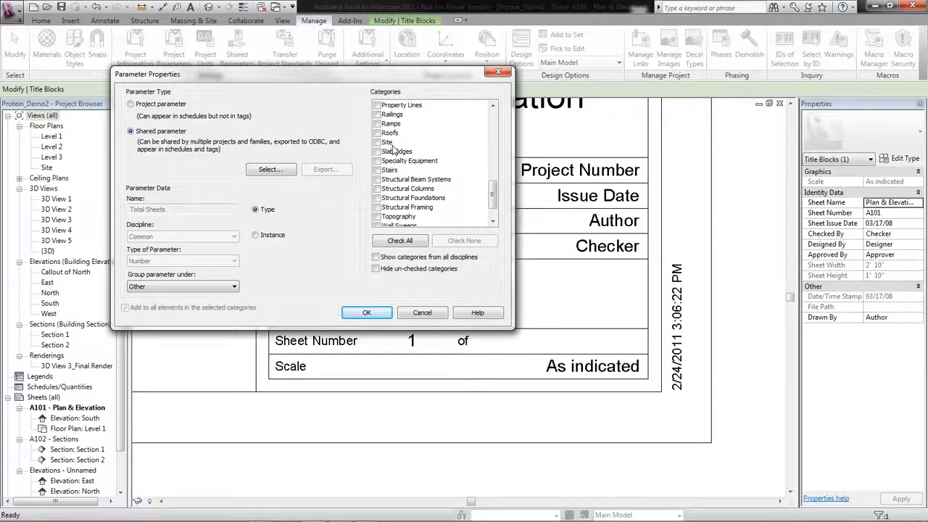
pyautogui.click(261, 237)
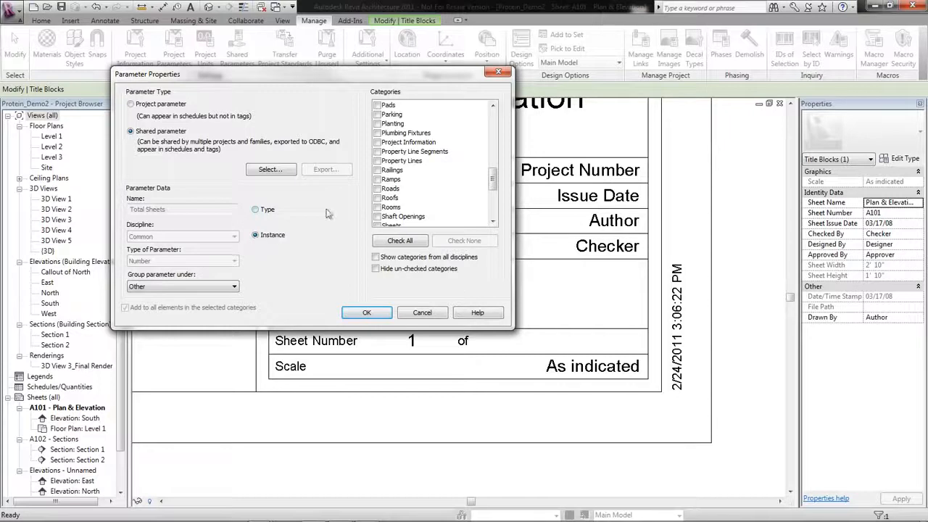
pyautogui.scroll(1, 489, 178)
pyautogui.click(377, 151)
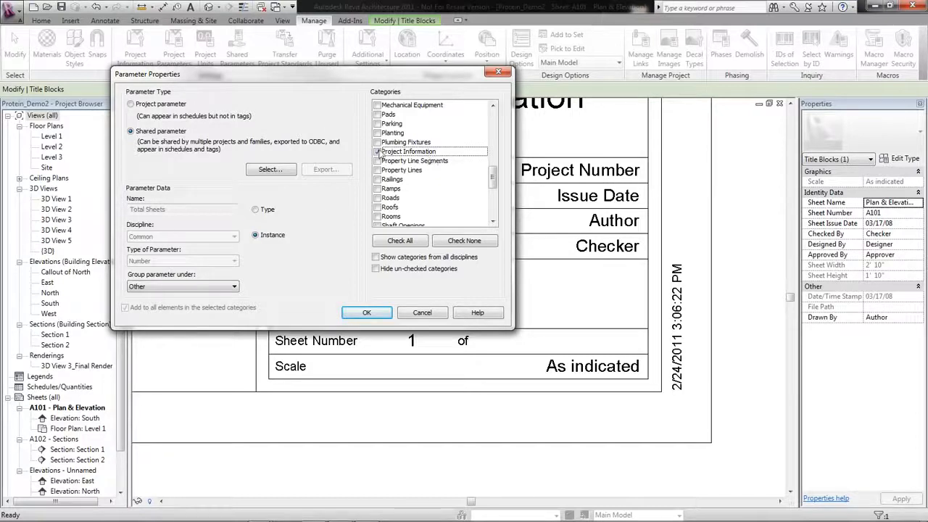
pyautogui.click(256, 234)
pyautogui.click(369, 312)
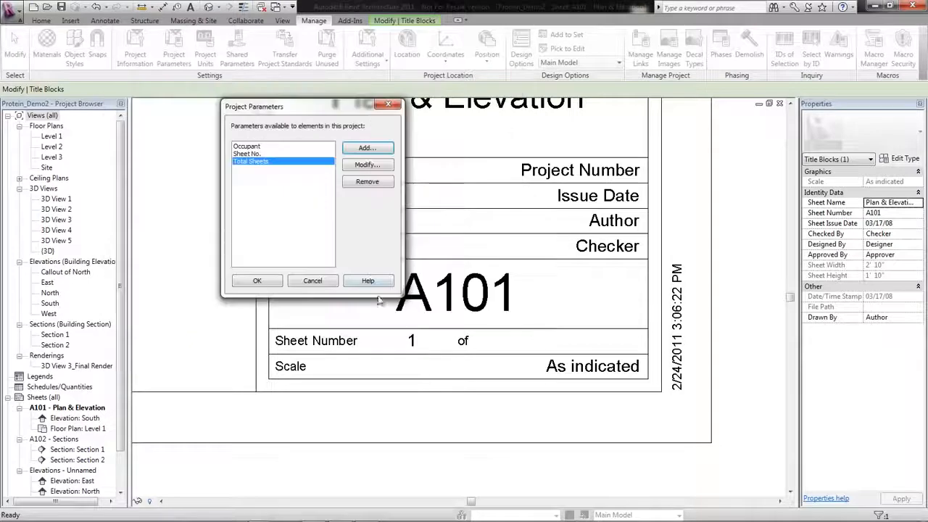
pyautogui.click(258, 280)
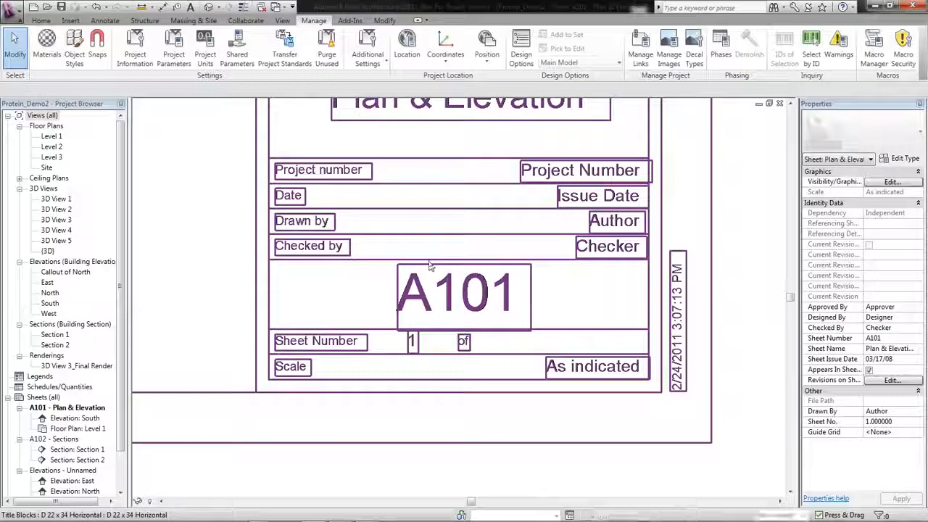
# - Set the Total Sheets value in sheet A101's title block to 100
pyautogui.click(347, 274)
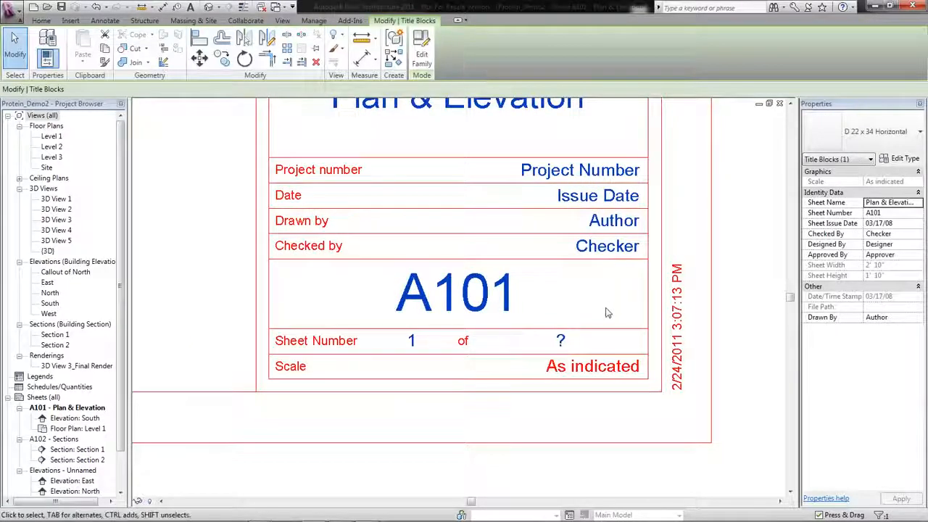
pyautogui.click(564, 342)
pyautogui.write('100')
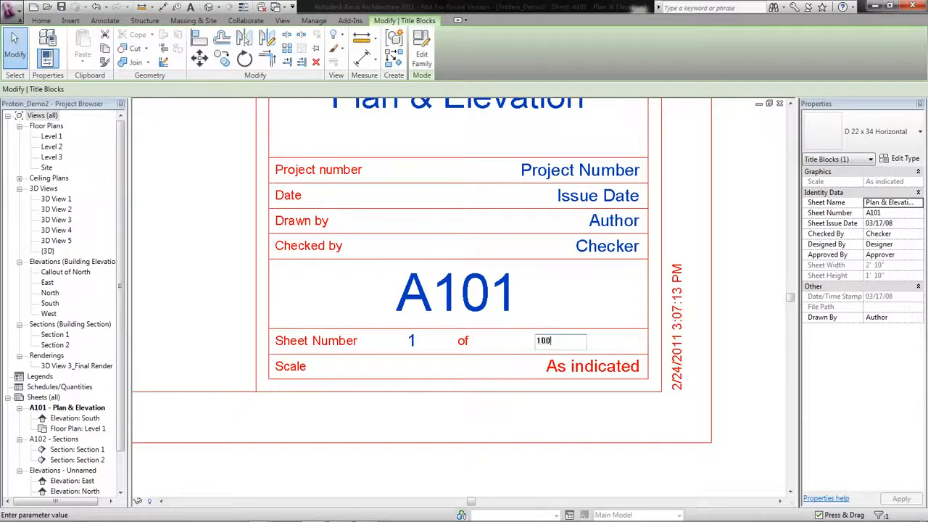
pyautogui.click(576, 298)
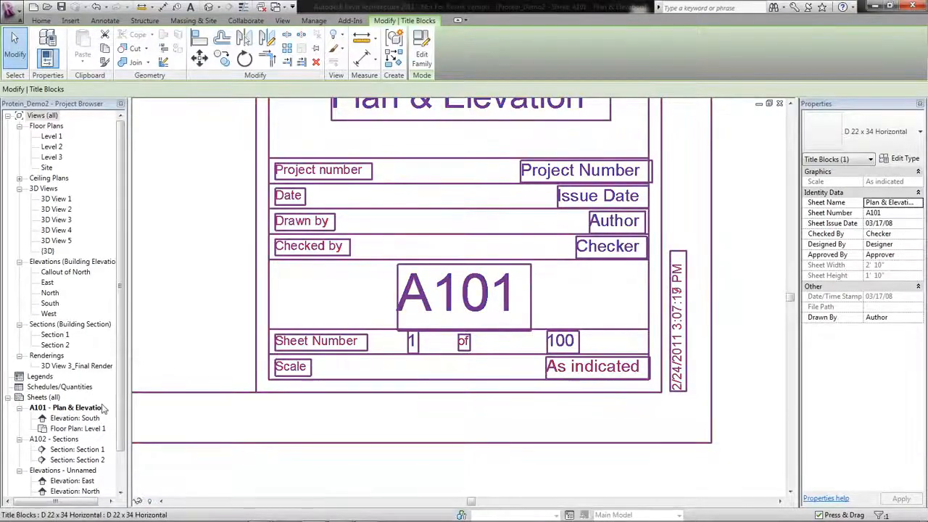
# - Open sheet A102 - Sections and set the Sheet No. value in its title block to 2
pyautogui.doubleClick(55, 438)
pyautogui.scroll(5, 618, 427)
pyautogui.scroll(3, 618, 427)
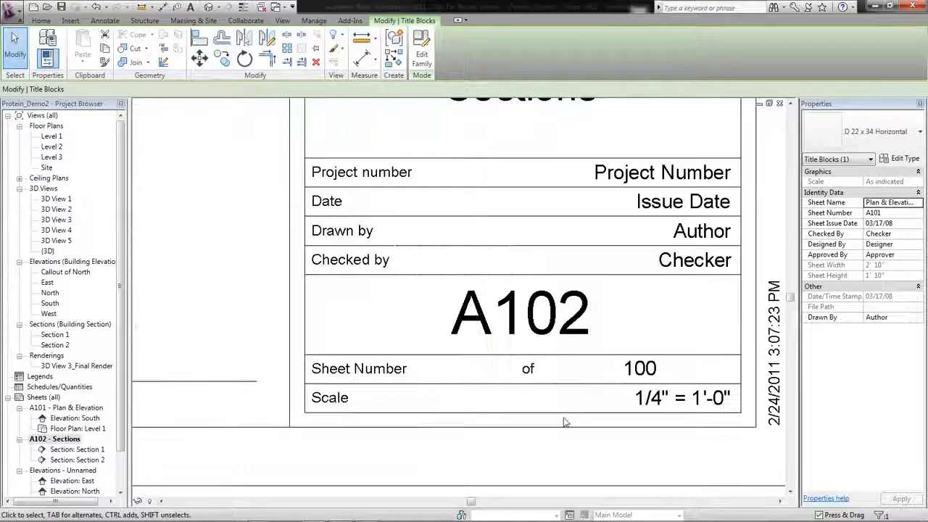
pyautogui.click(472, 359)
pyautogui.write('2')
pyautogui.press('Return')
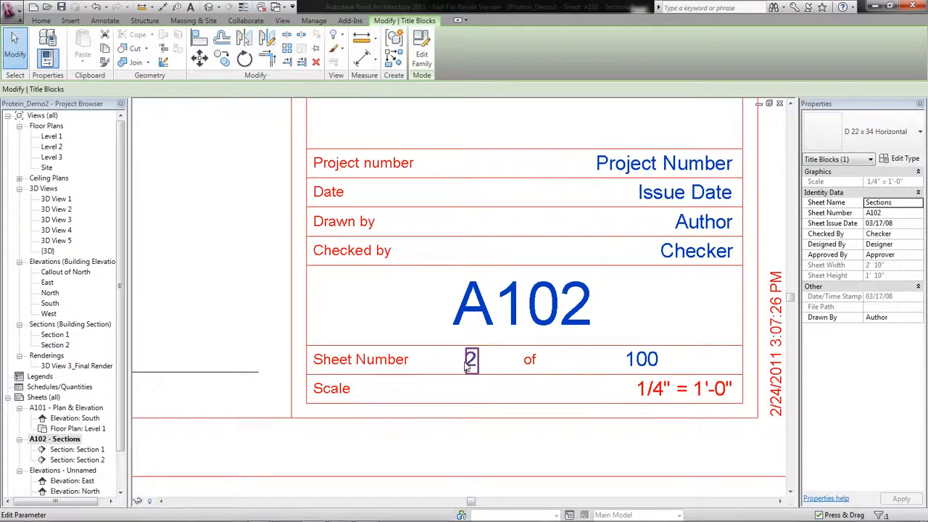
# - Set the Total Sheets value in A102's title block to 99 and reopen sheet A101 to check its title block
pyautogui.click(645, 362)
pyautogui.write('99')
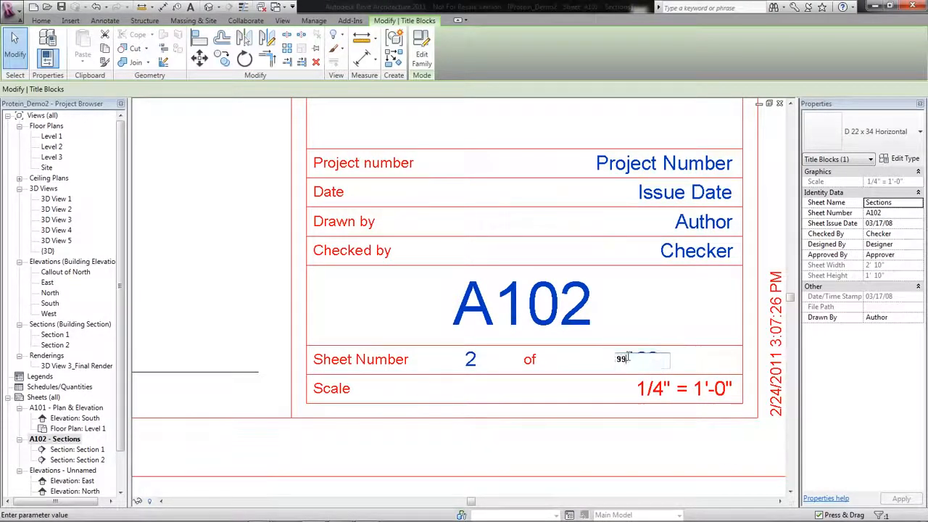
pyautogui.press('Return')
pyautogui.doubleClick(65, 409)
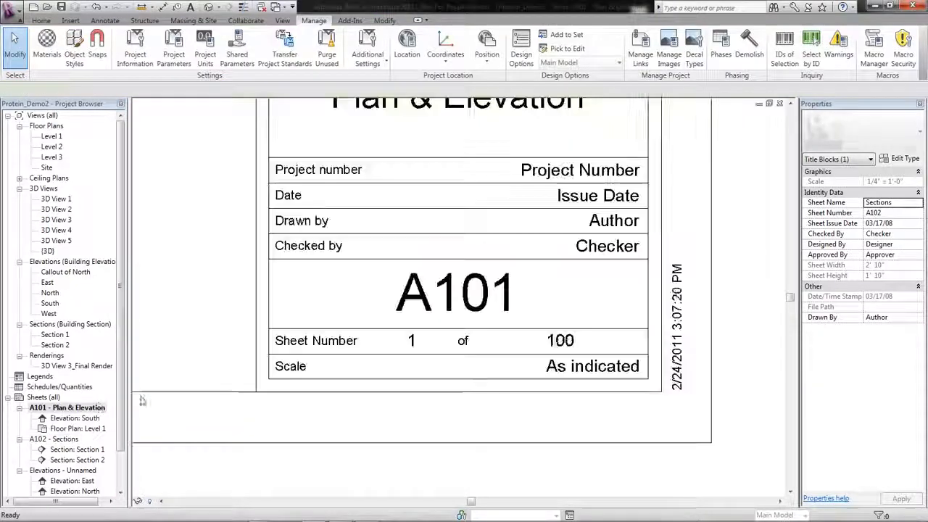
pyautogui.scroll(-2, 596, 412)
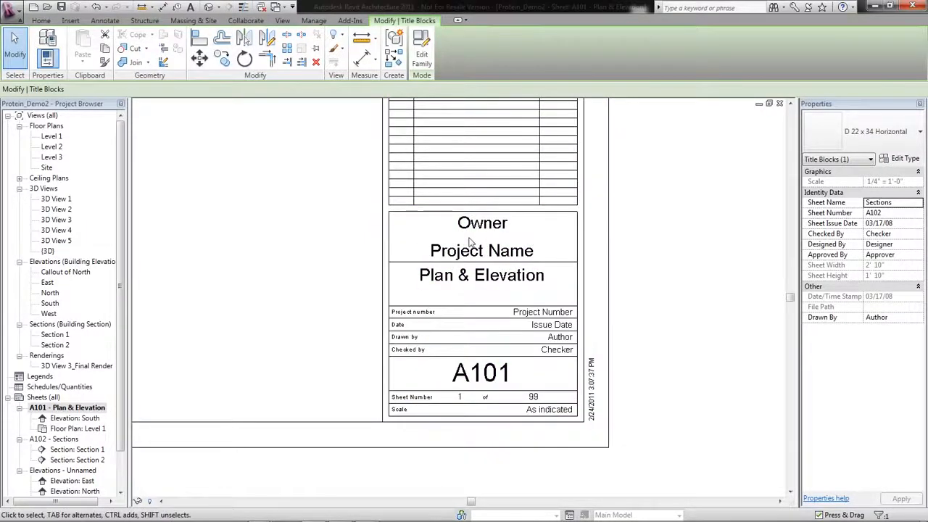
# - Review the Project Information values, including Total Sheets, and close the dialog to view the whole sheet A101
pyautogui.click(244, 207)
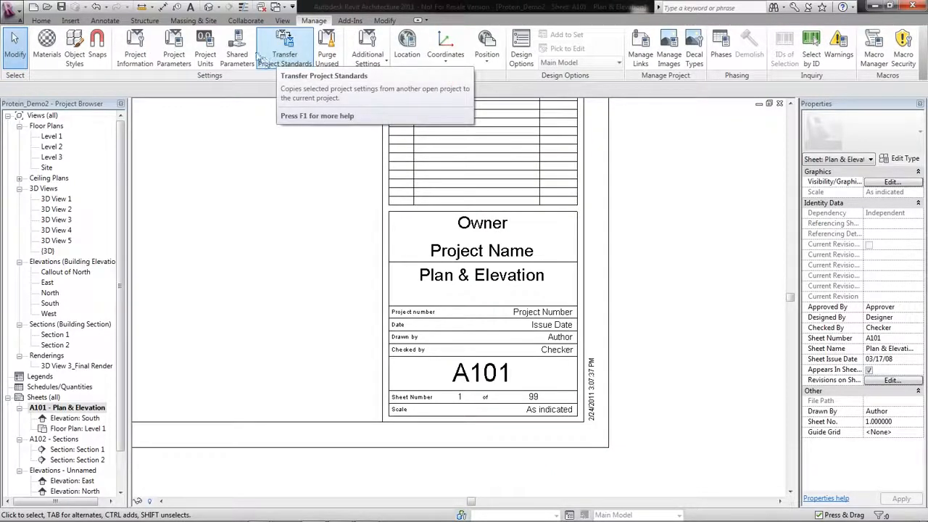
pyautogui.click(136, 59)
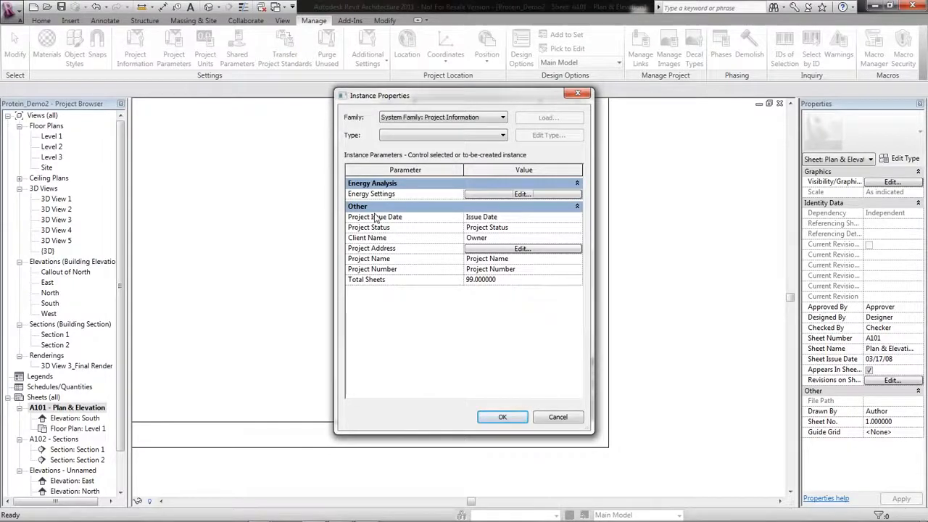
pyautogui.click(501, 217)
pyautogui.click(509, 228)
pyautogui.click(510, 238)
pyautogui.click(513, 259)
pyautogui.click(517, 270)
pyautogui.click(514, 280)
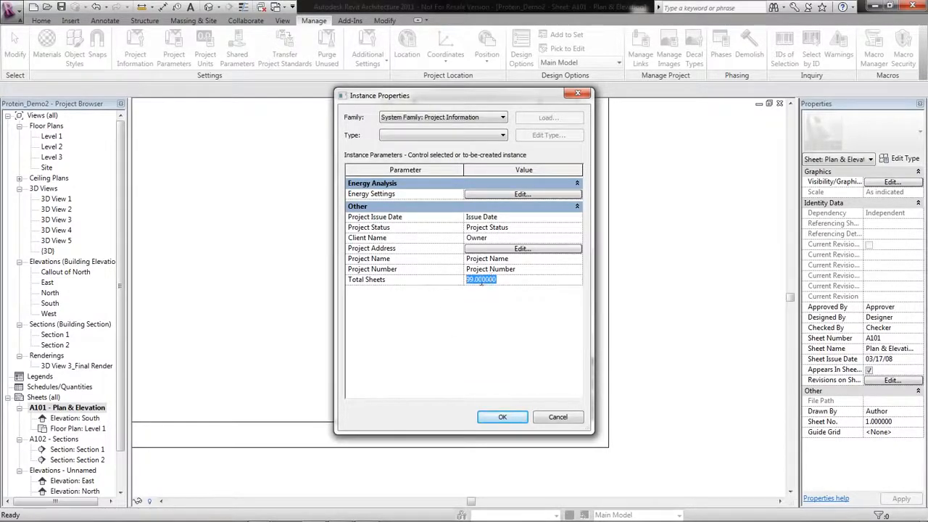
pyautogui.moveTo(476, 280); pyautogui.dragTo(451, 285)
pyautogui.click(502, 417)
pyautogui.scroll(-2, 653, 261)
pyautogui.scroll(-4, 652, 261)
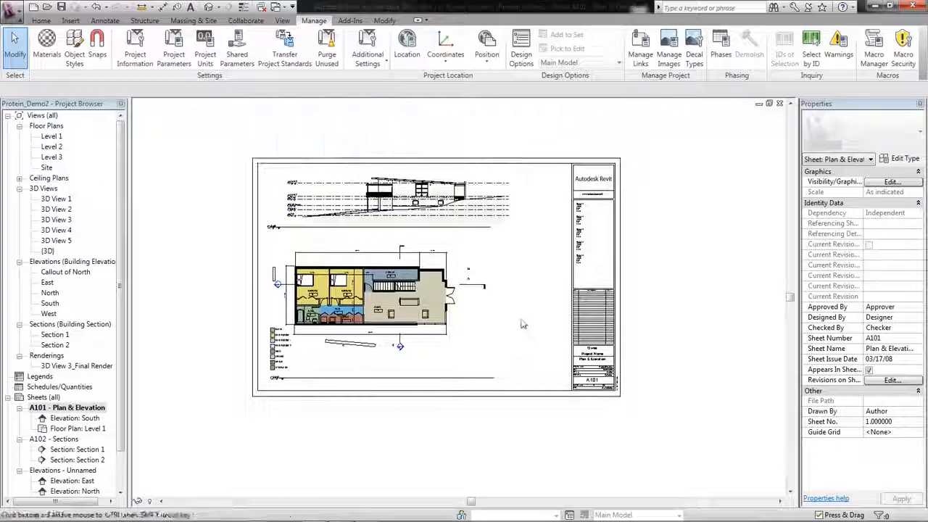